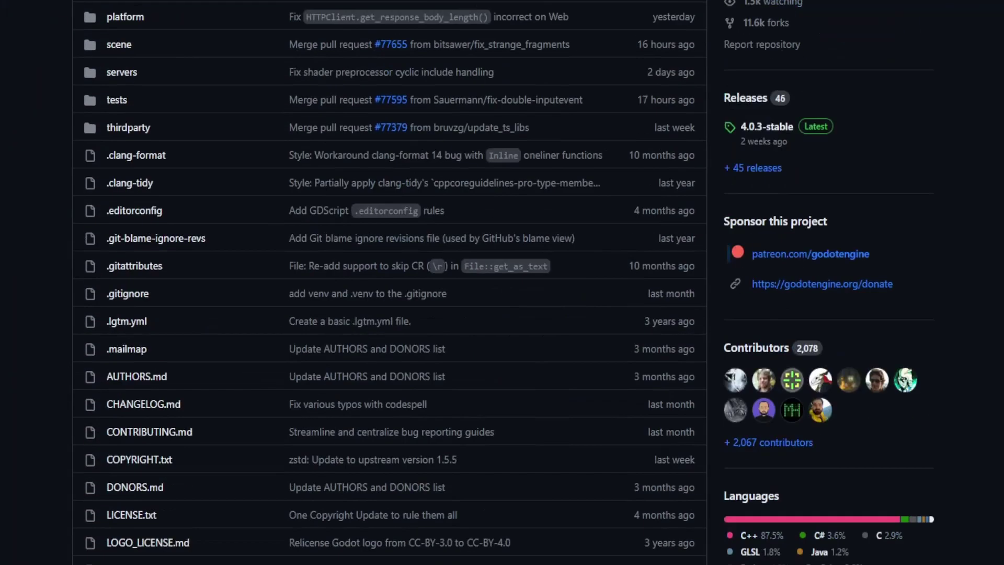
- Scroll the Godot website's features page down to the 2D workflow section and developer showreels
scroll(390, 283, down, 10)
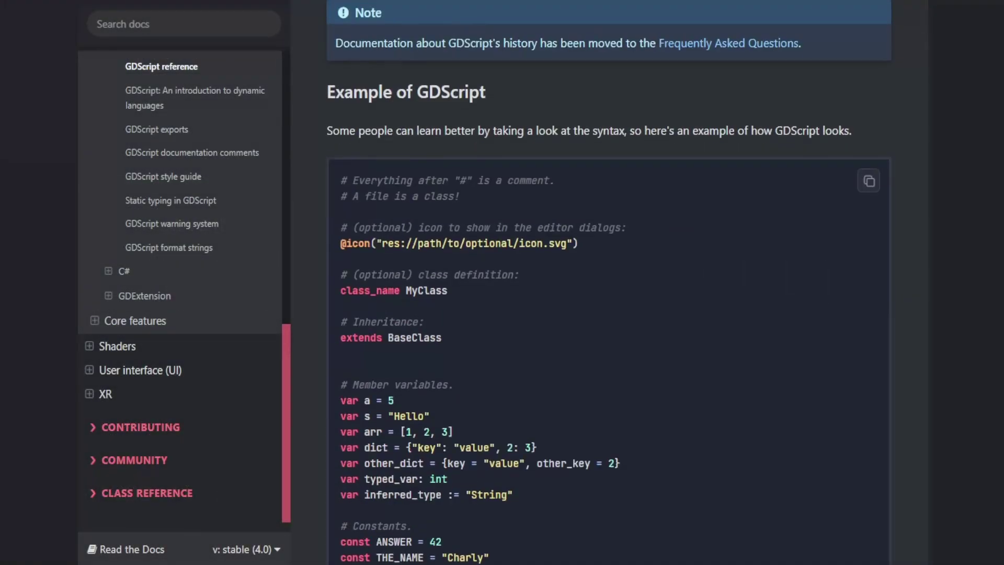
scroll(607, 282, down, 5)
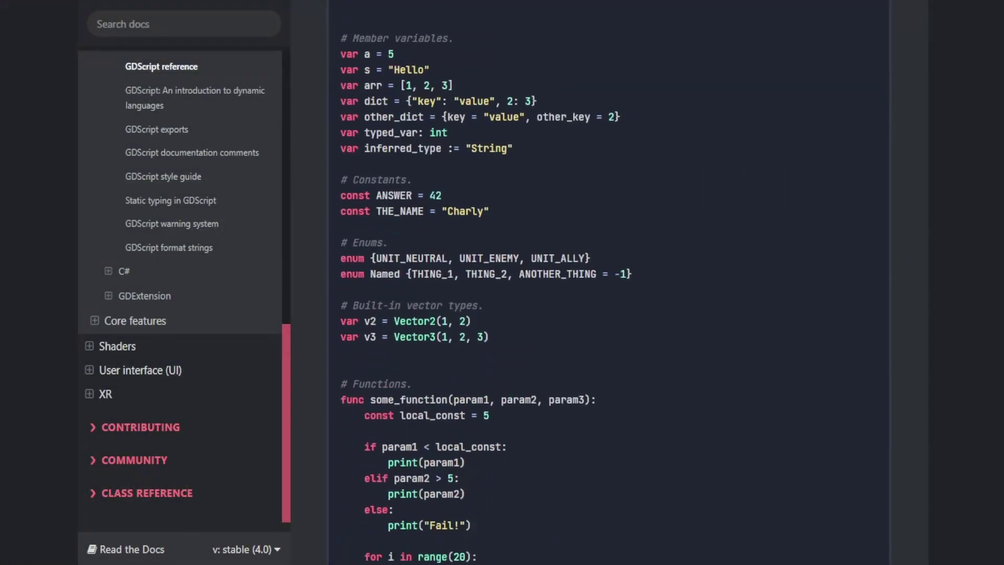
scroll(606, 283, down, 15)
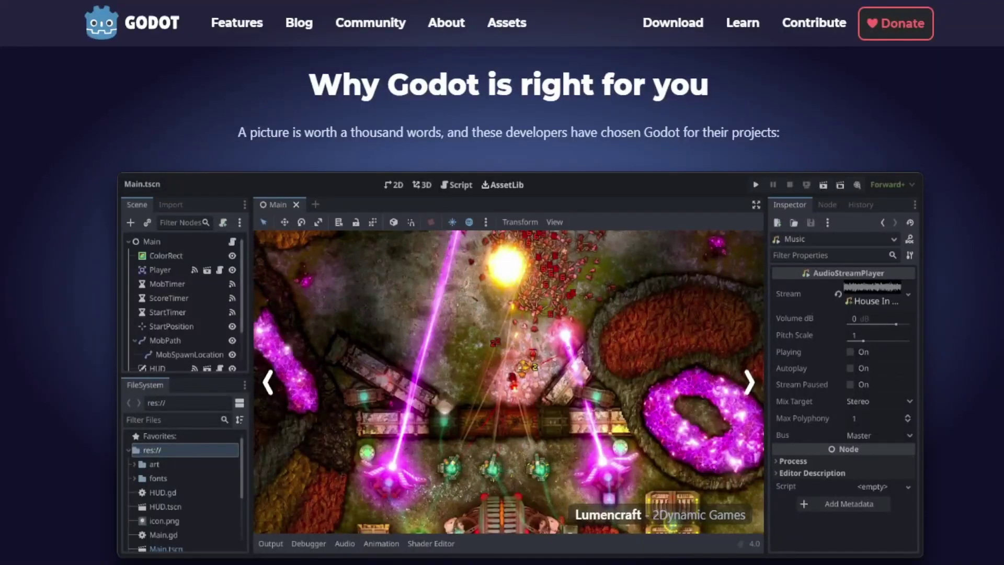
scroll(502, 283, down, 10)
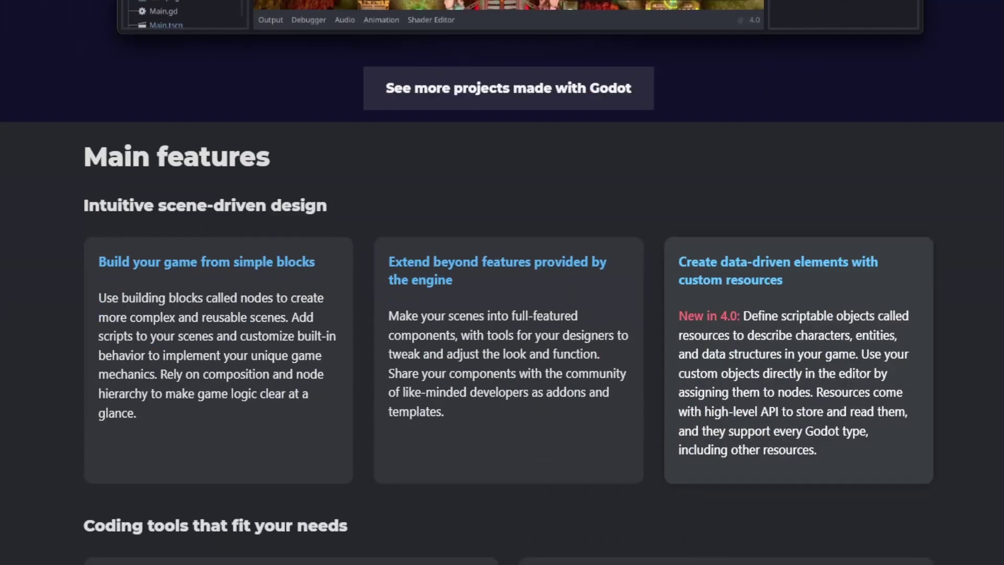
scroll(502, 283, down, 15)
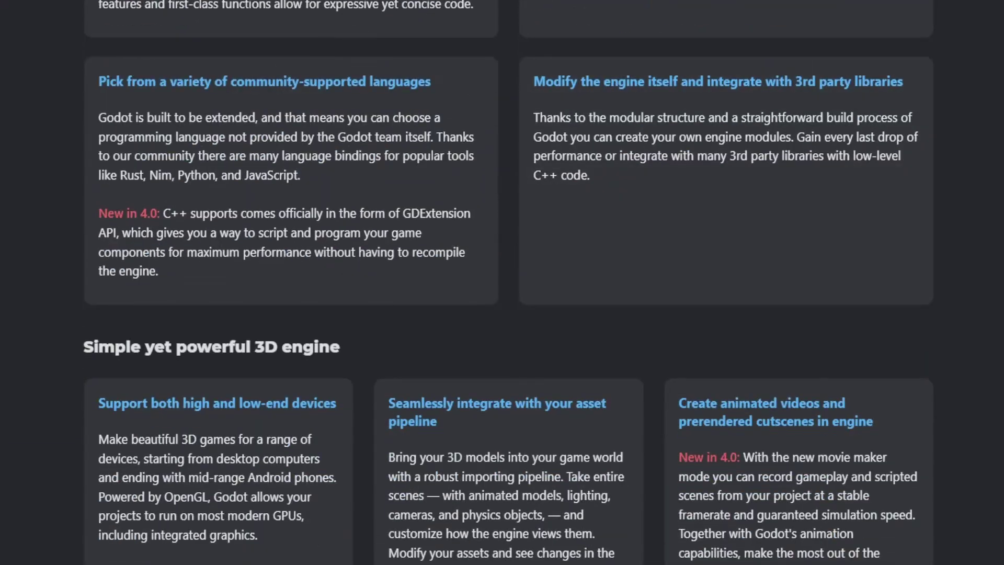
scroll(502, 282, down, 12)
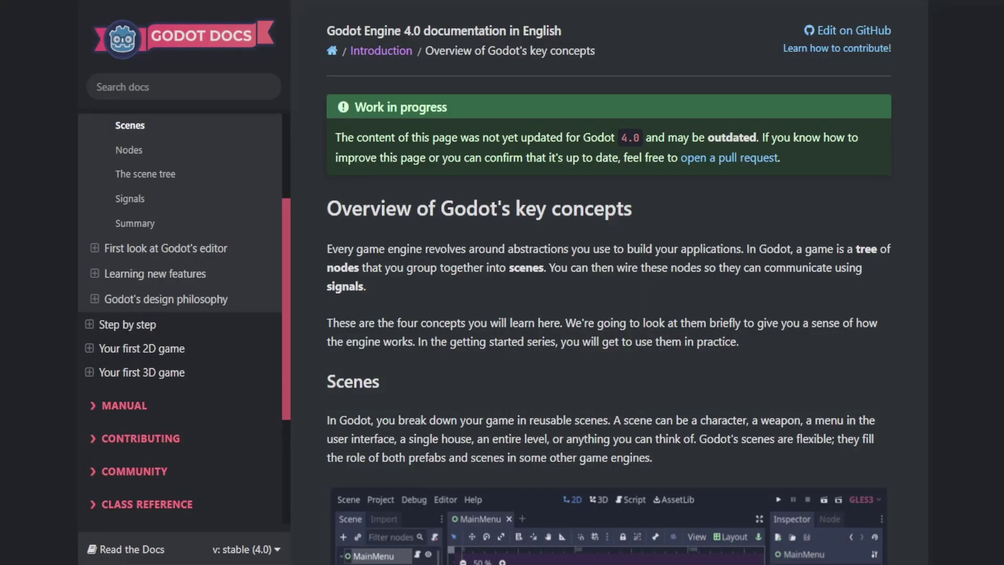
- Read down the Nodes and Scenes lesson to its Scenes section on composing nodes
scroll(502, 282, down, 15)
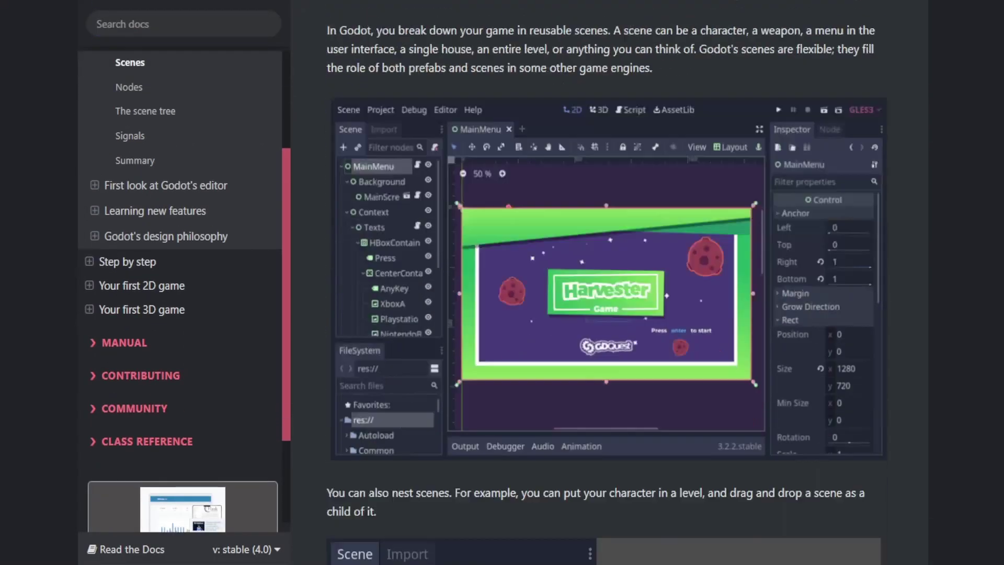
scroll(609, 282, down, 12)
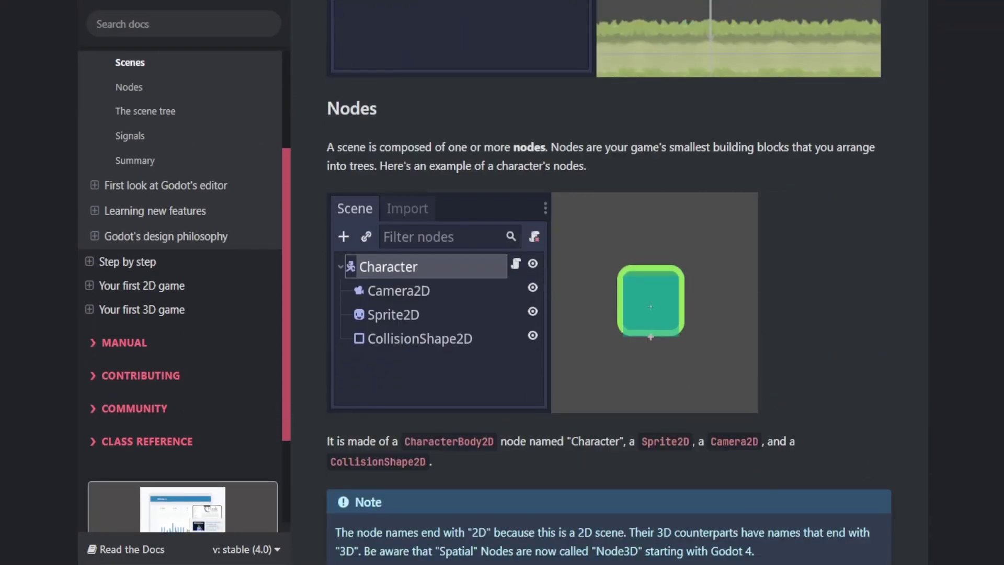
scroll(609, 282, down, 6)
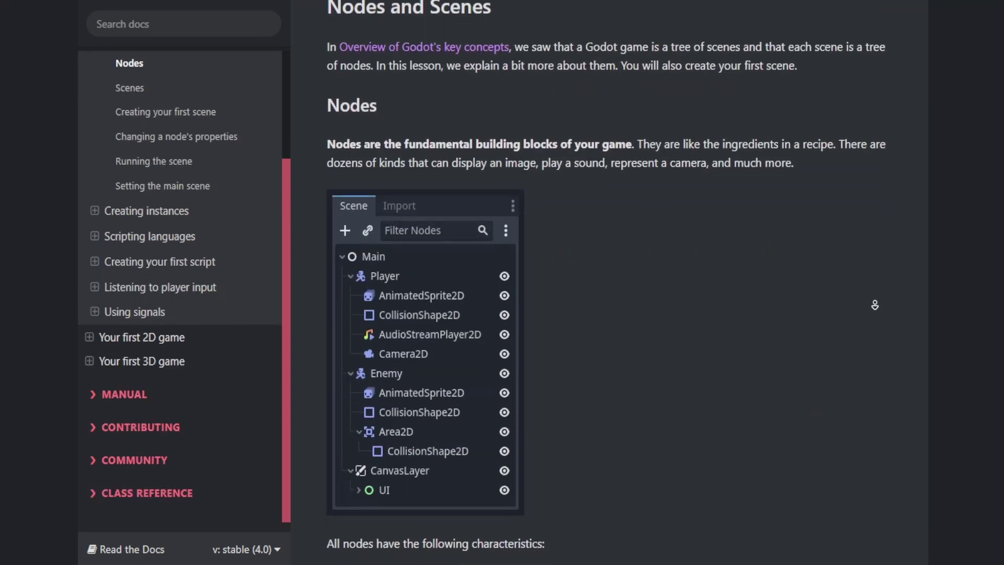
scroll(874, 305, down, 2)
scroll(875, 305, down, 3)
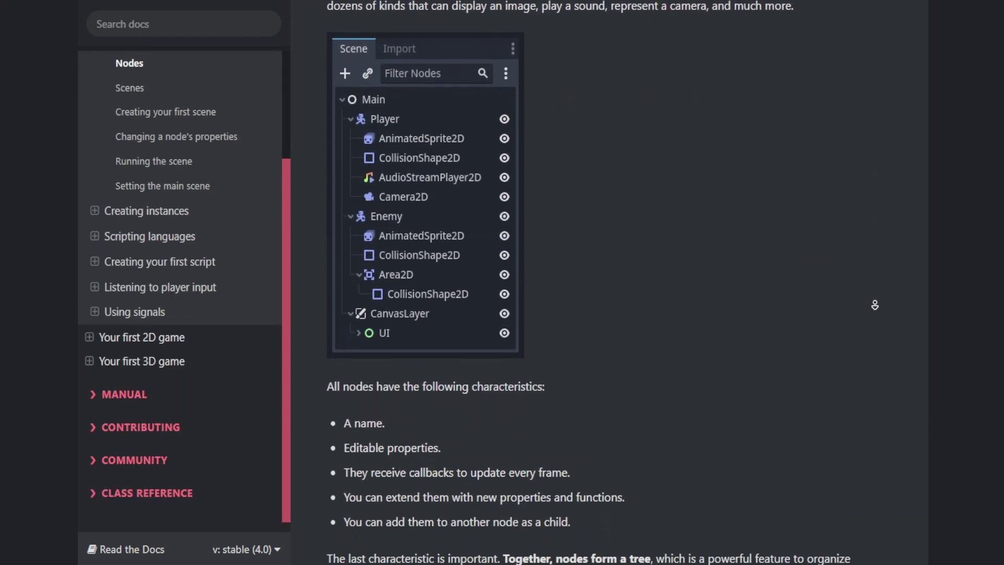
scroll(875, 305, down, 3)
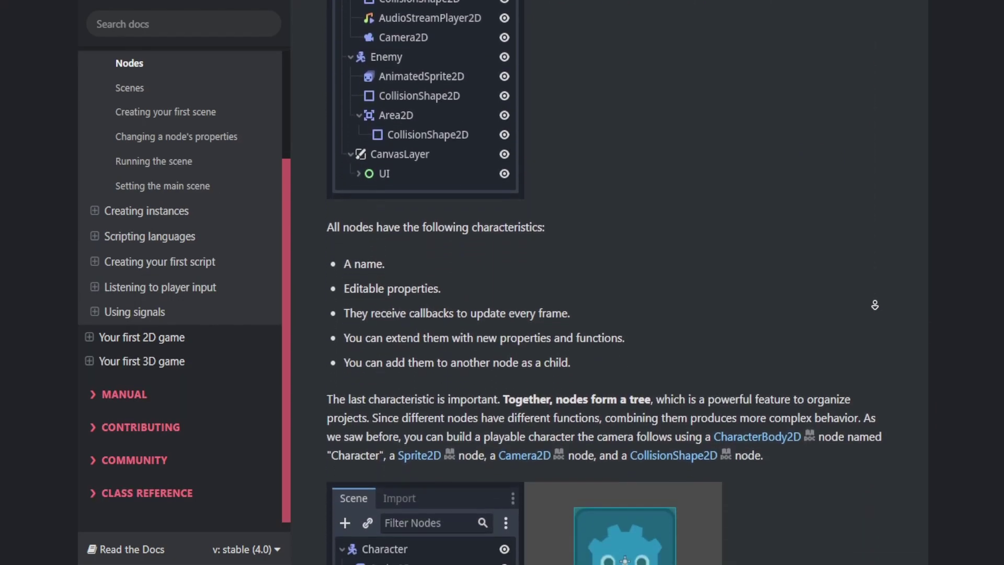
scroll(875, 305, down, 3)
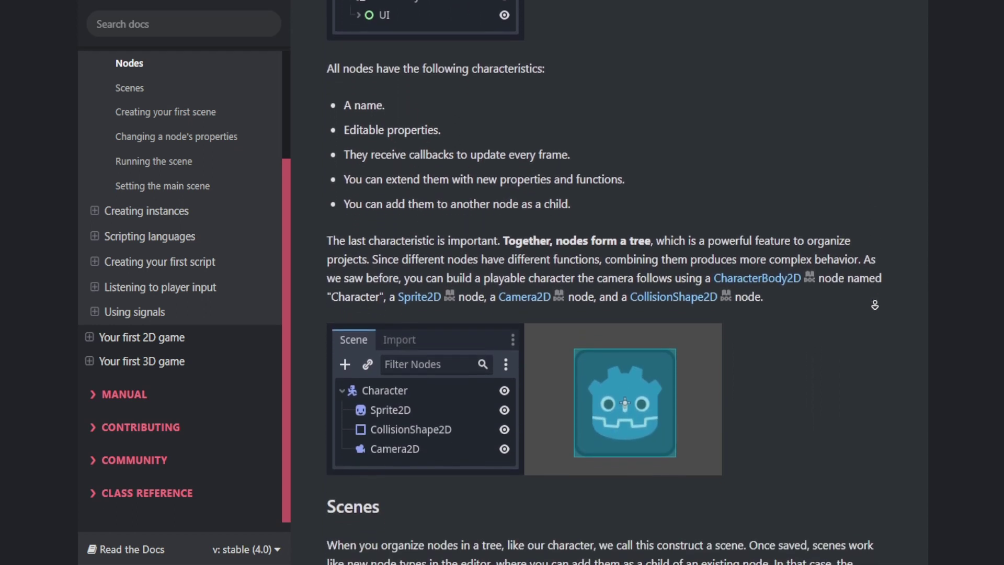
scroll(875, 305, down, 3)
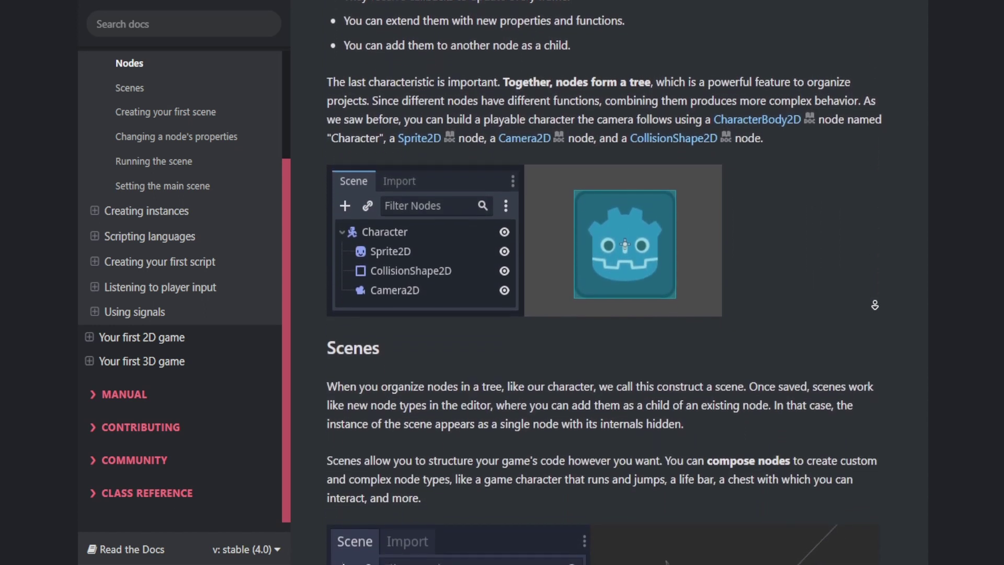
scroll(875, 305, down, 3)
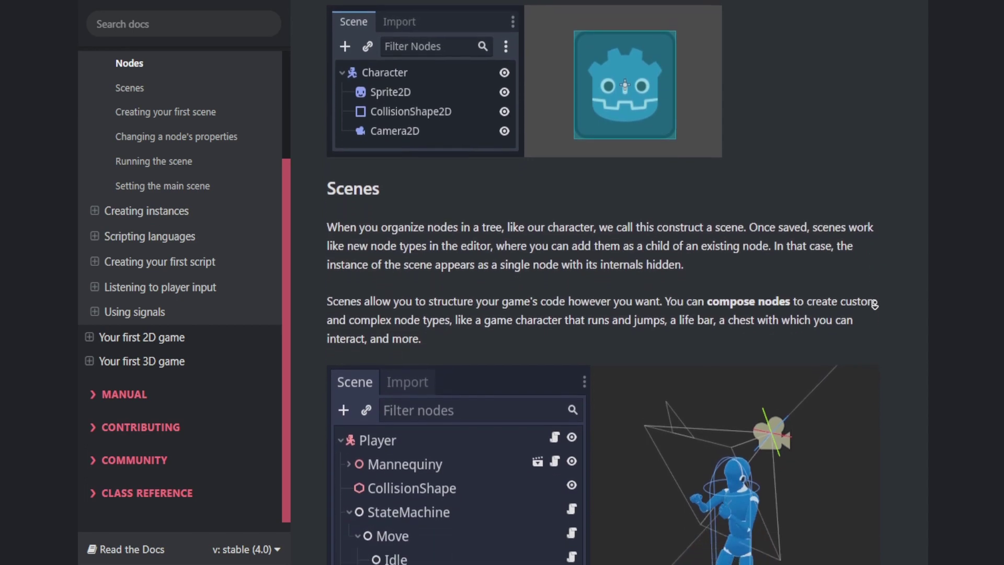
scroll(875, 305, down, 3)
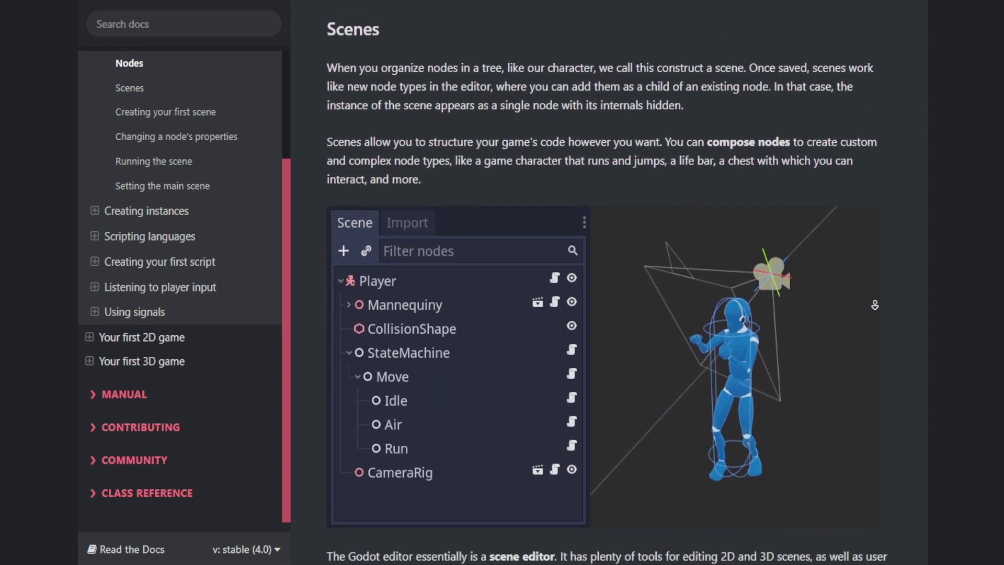
- Scroll down to review the Linux/X11 and Android export presets
scroll(875, 305, down, 1)
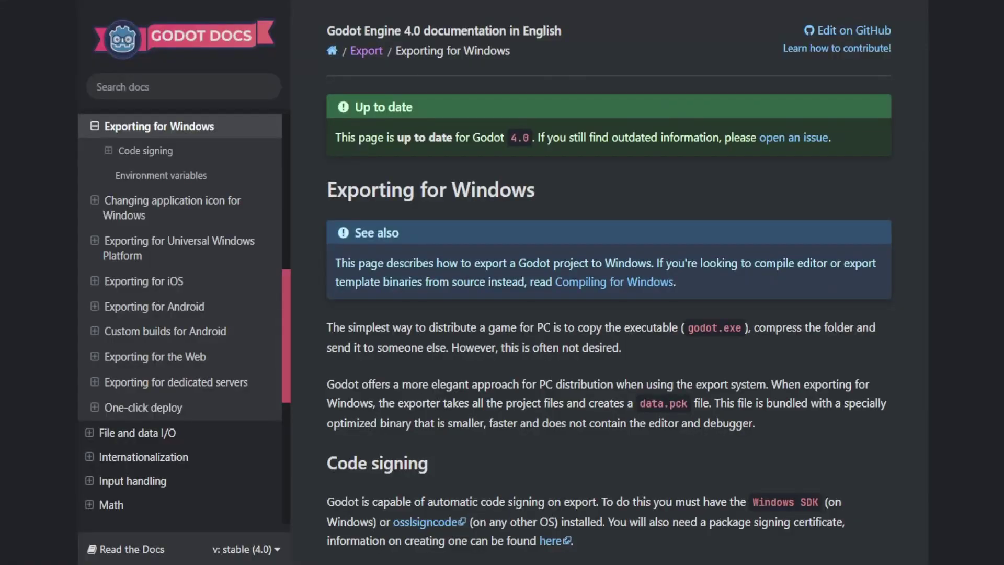
scroll(609, 282, down, 10)
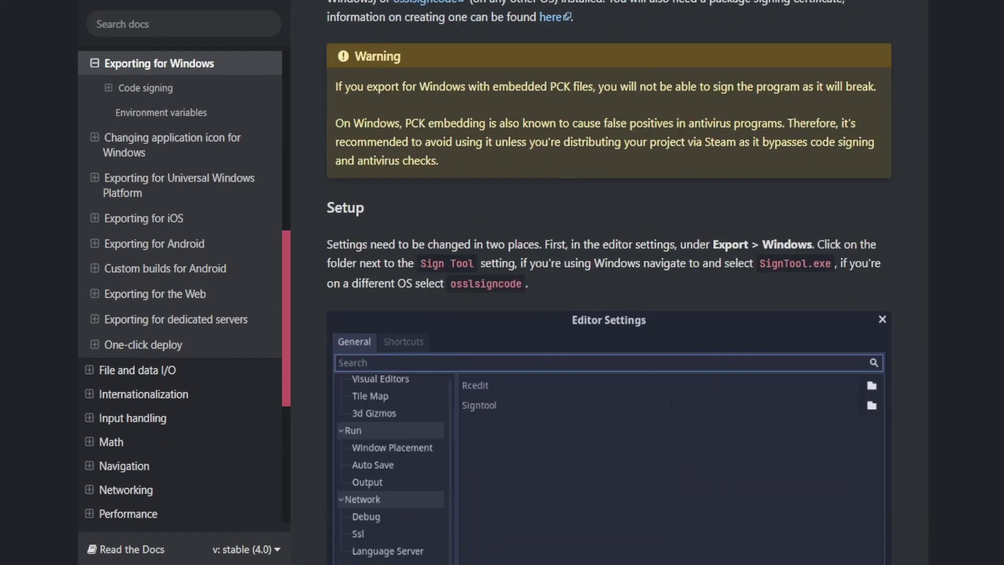
scroll(609, 282, down, 15)
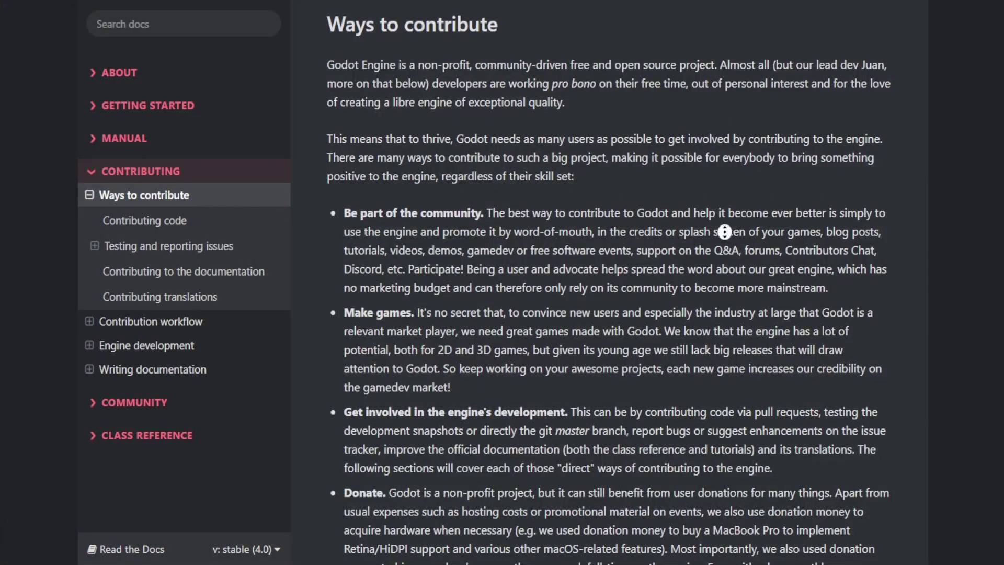
- Scroll the Godot homepage down to the 4.0.3 and LTS 3.5.2 download offers
scroll(727, 241, down, 3)
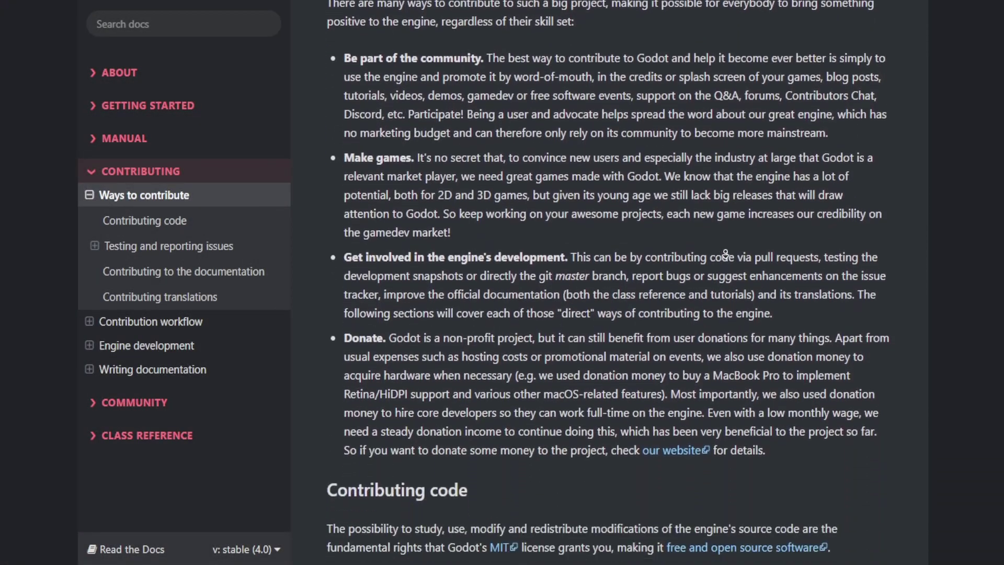
scroll(726, 253, down, 7)
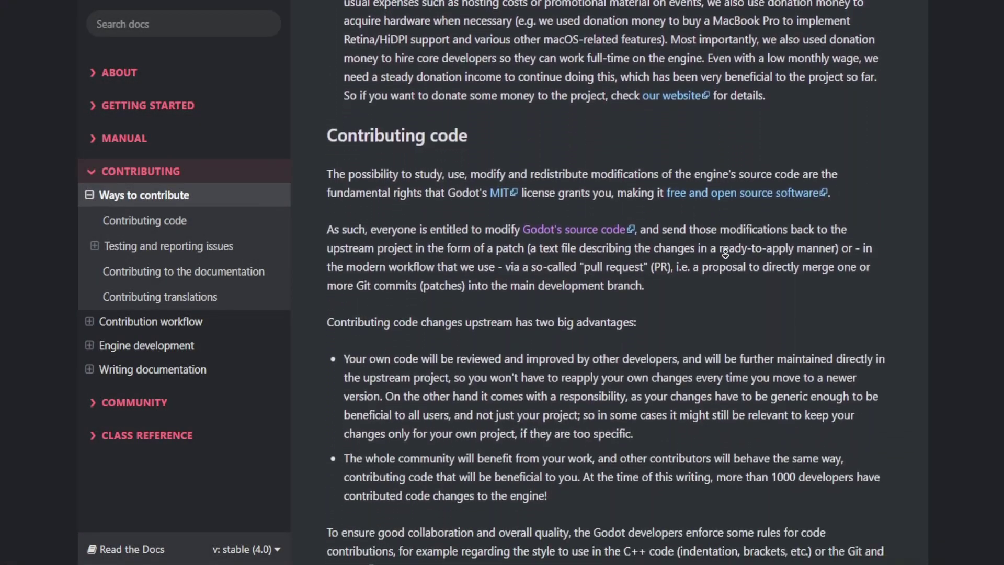
scroll(726, 253, down, 7)
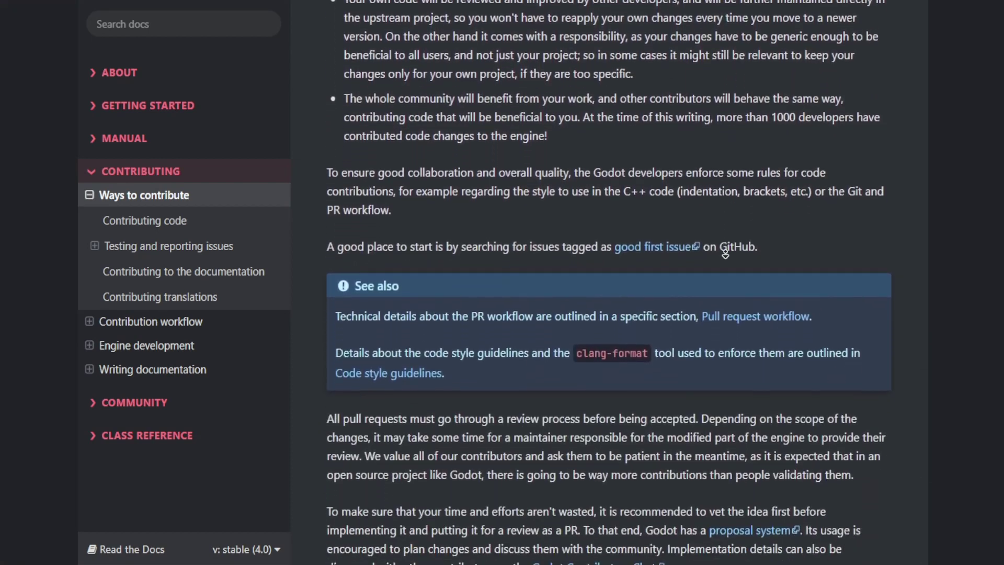
scroll(725, 253, down, 7)
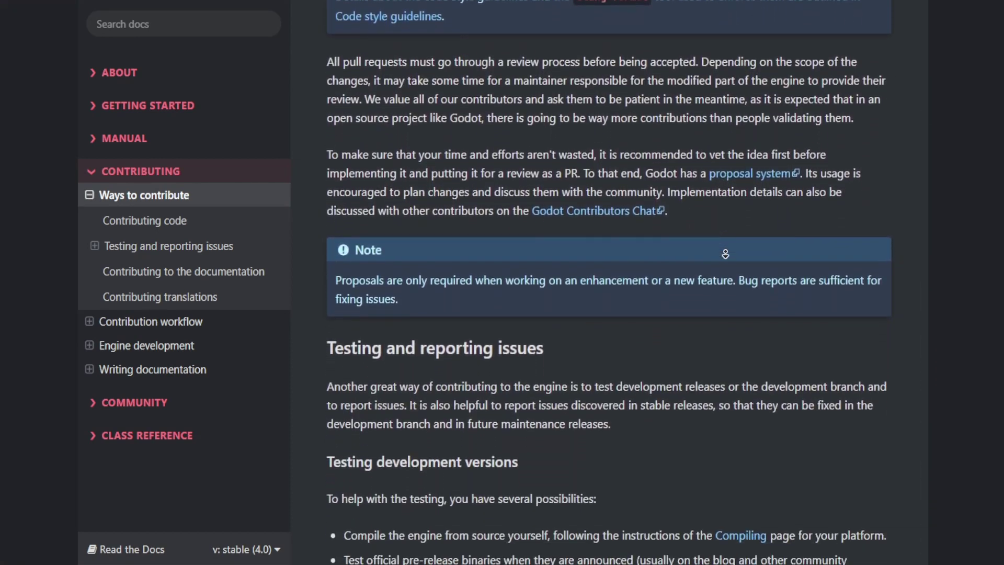
scroll(726, 254, down, 7)
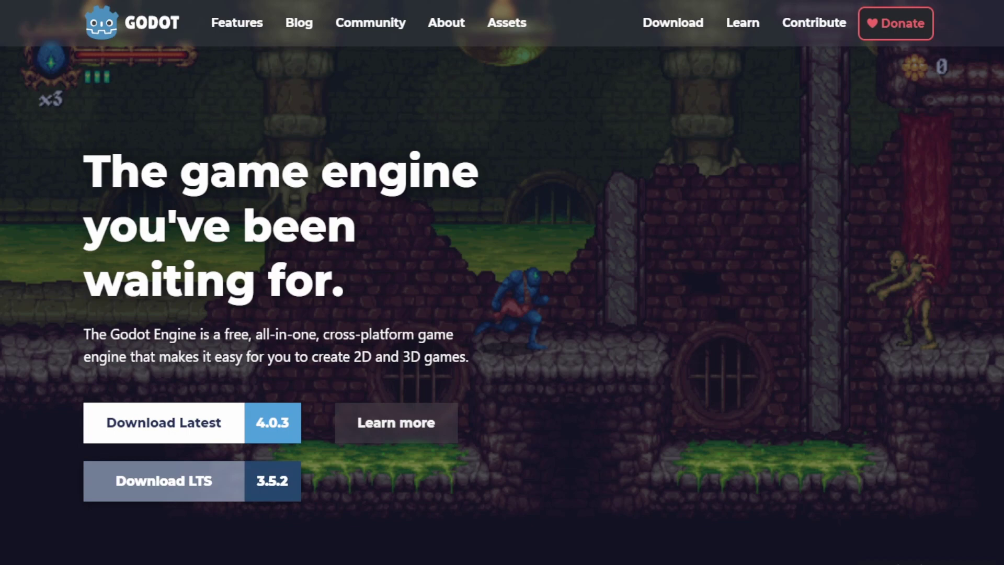
- Go to the Download Godot 4 for Windows page for version 4.0.3
click(179, 425)
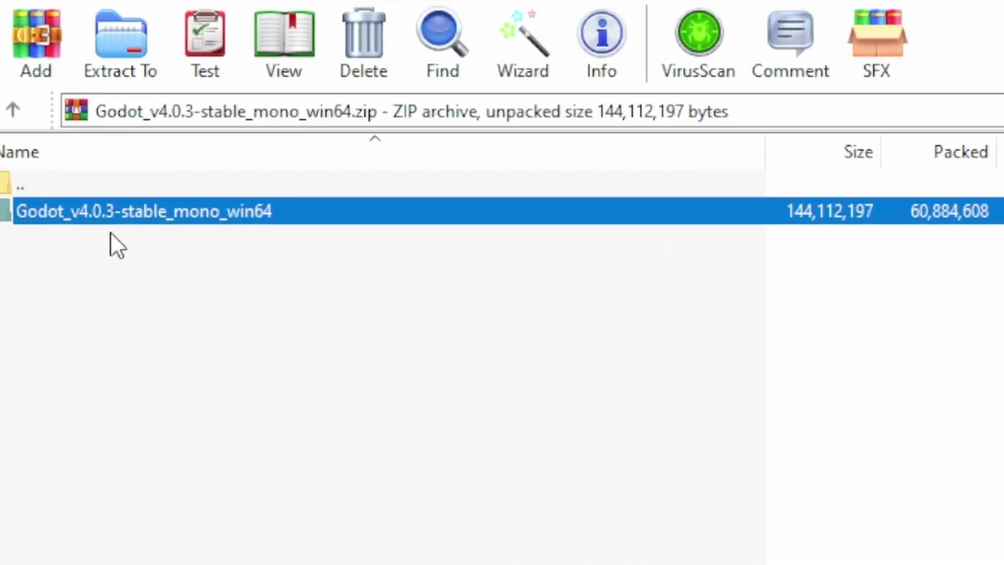
- Open the Godot_v4.0.3-stable_mono_win64 folder inside the WinRAR archive
double_click(135, 280)
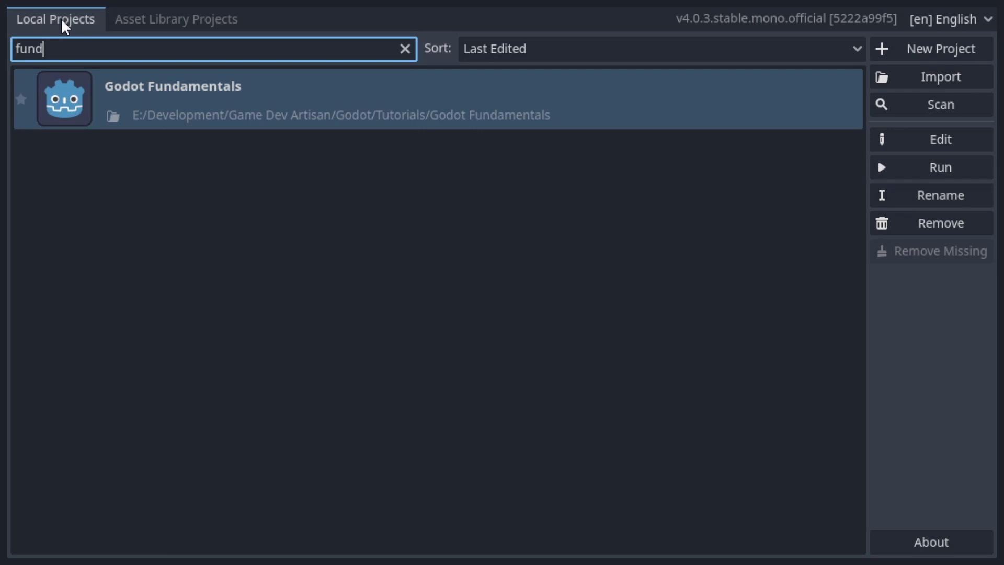
- Glance at the Asset Library projects, then open Godot Fundamentals in the editor
click(157, 19)
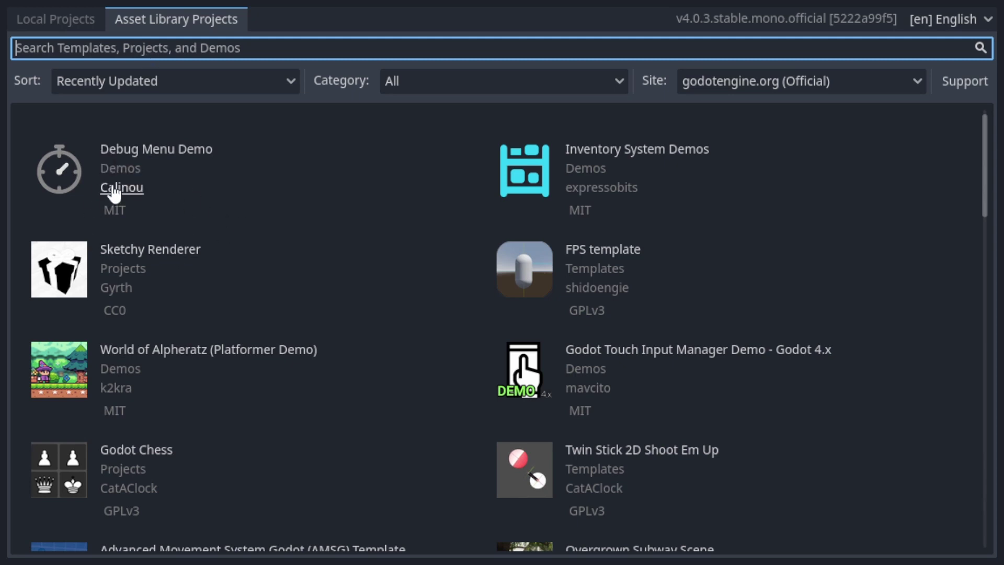
click(56, 19)
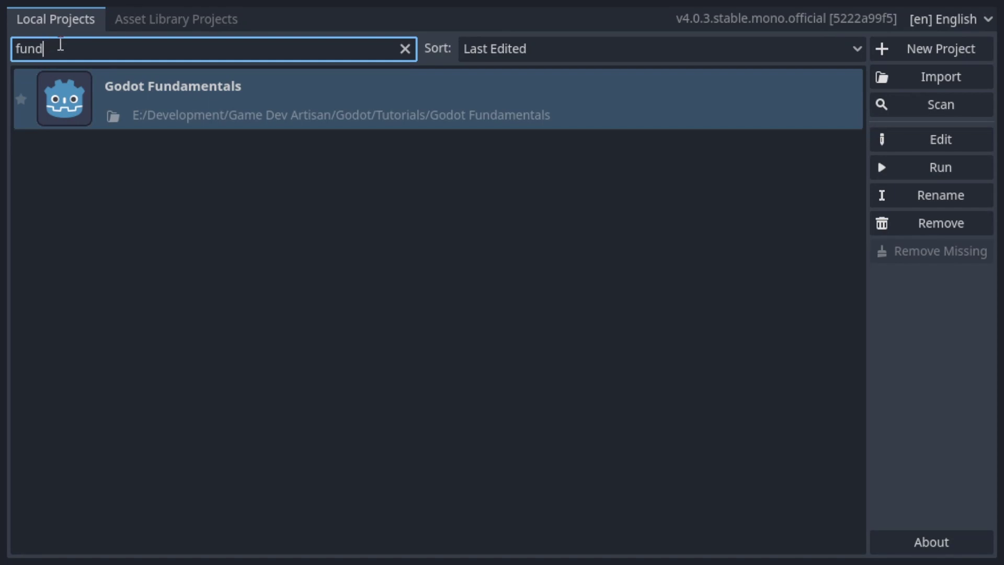
click(715, 54)
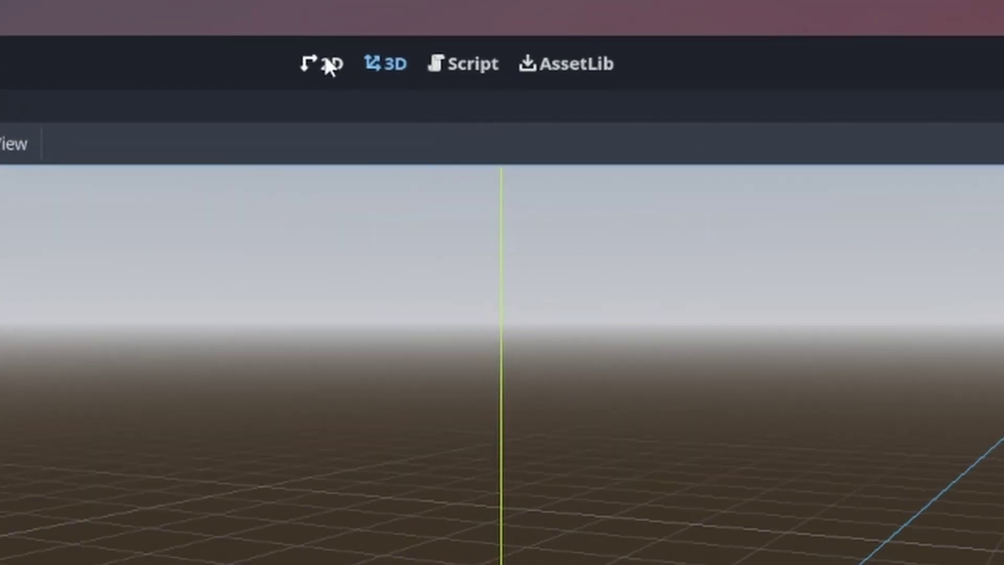
- Cycle through the 3D, Script and AssetLib workspaces, ending on the 2D canvas
click(328, 65)
click(375, 65)
click(465, 66)
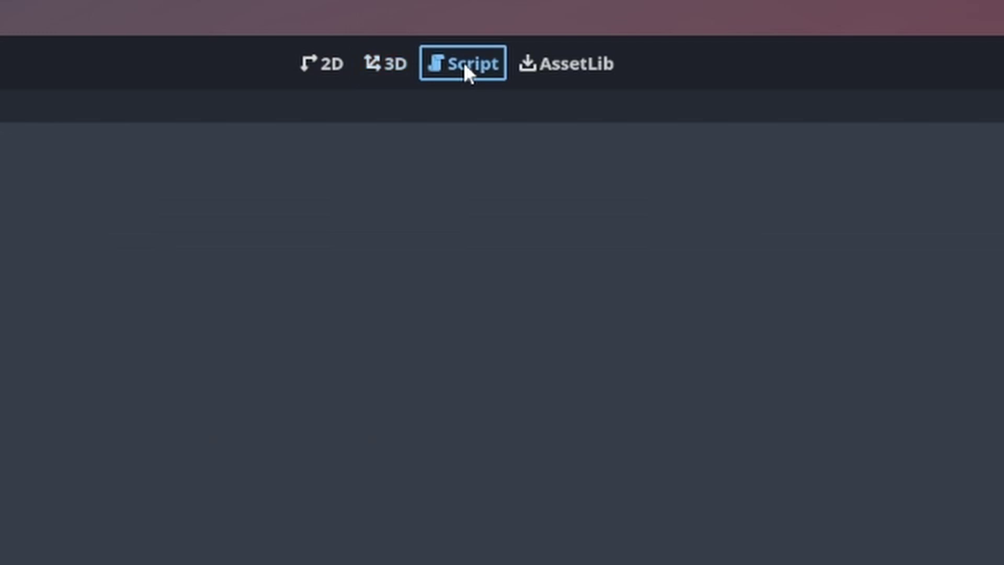
click(575, 64)
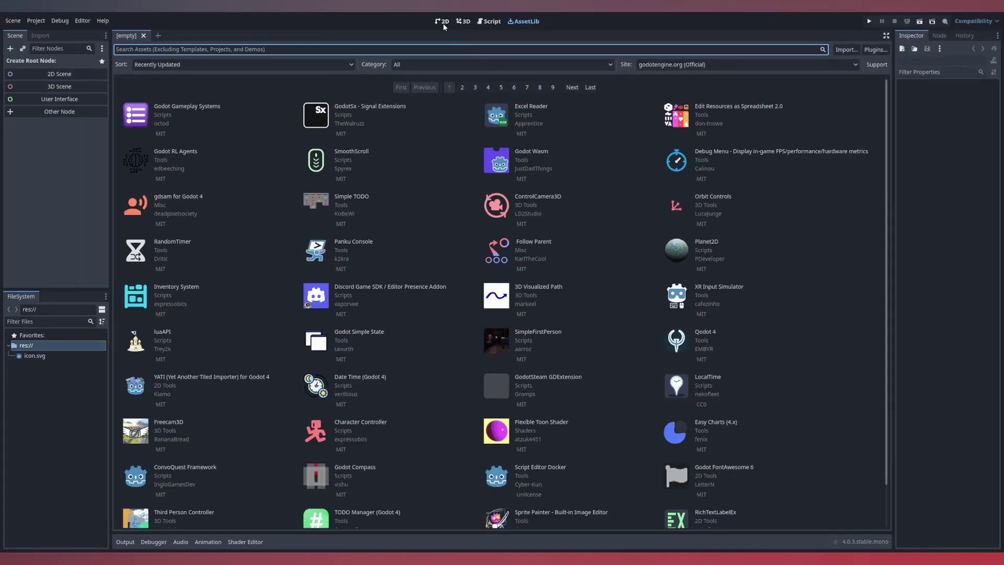
click(442, 22)
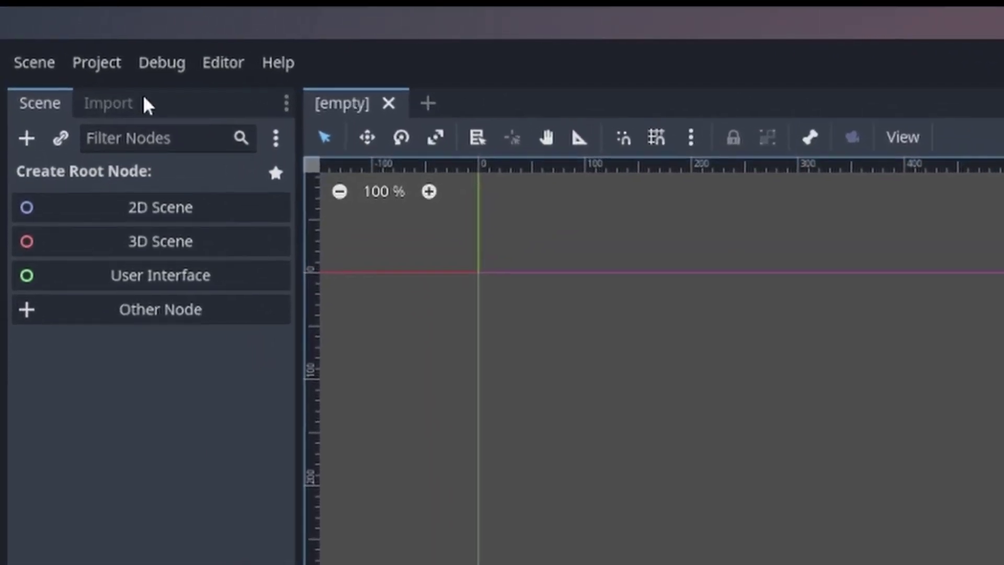
- Browse the Import, Node and History docks, then return to the Inspector
click(106, 105)
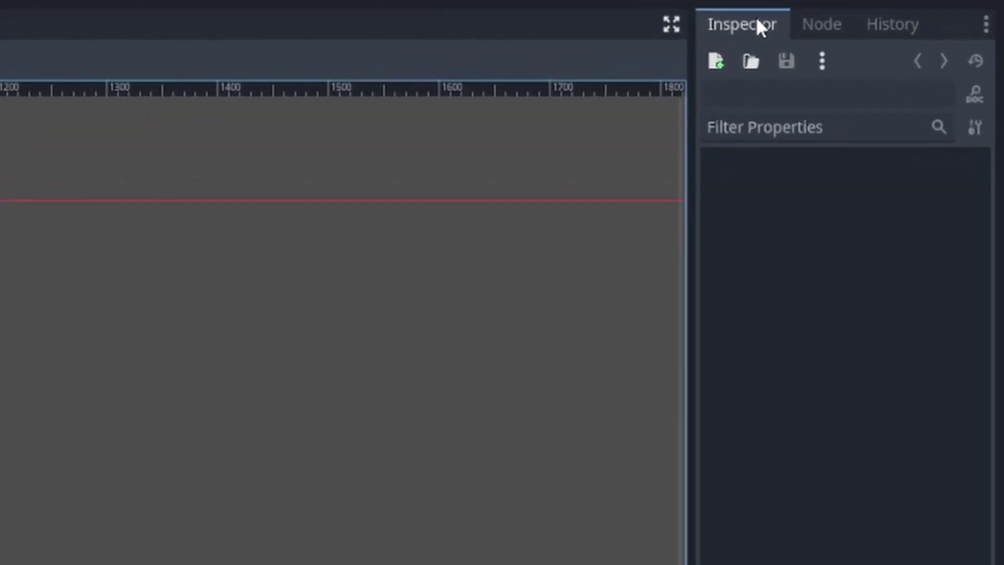
click(809, 26)
click(884, 25)
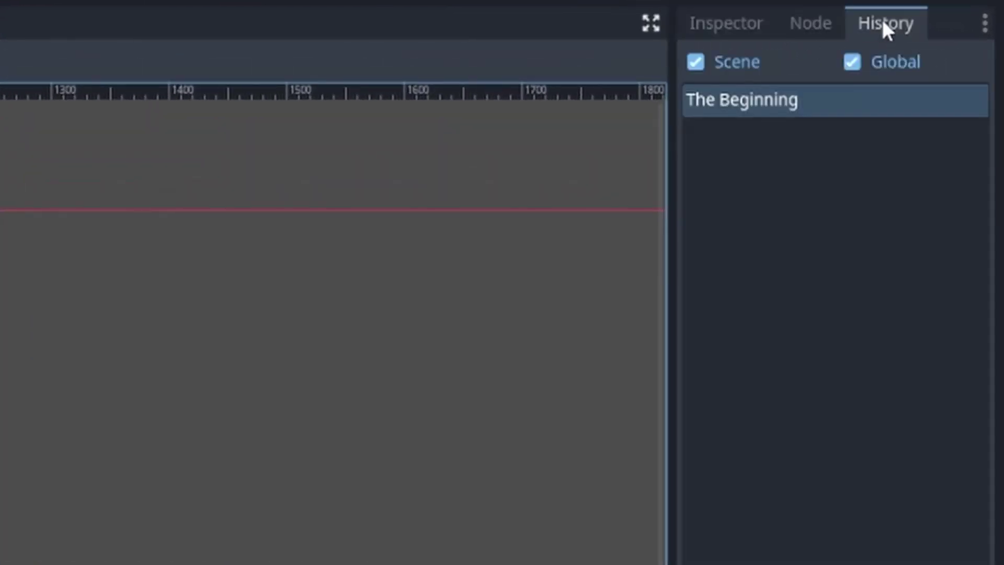
click(735, 28)
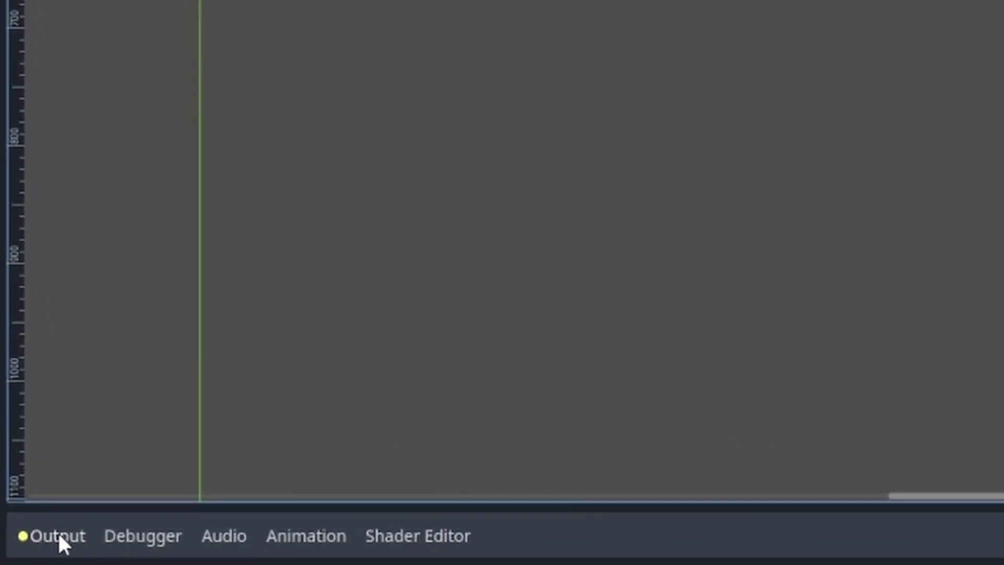
- Browse the Output, Debugger, Audio and Animation panels, ending on the Shader Editor
click(58, 532)
click(149, 537)
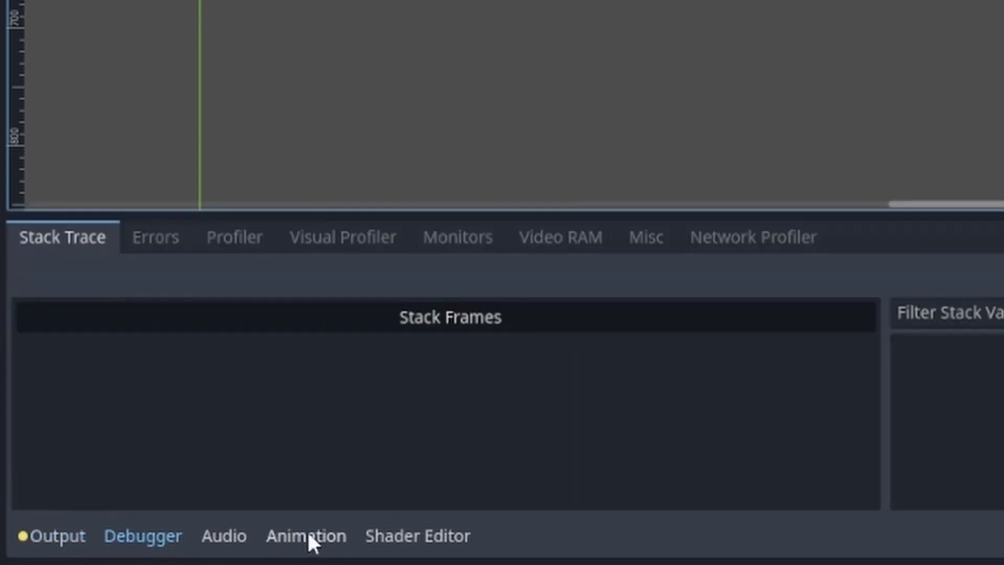
click(227, 539)
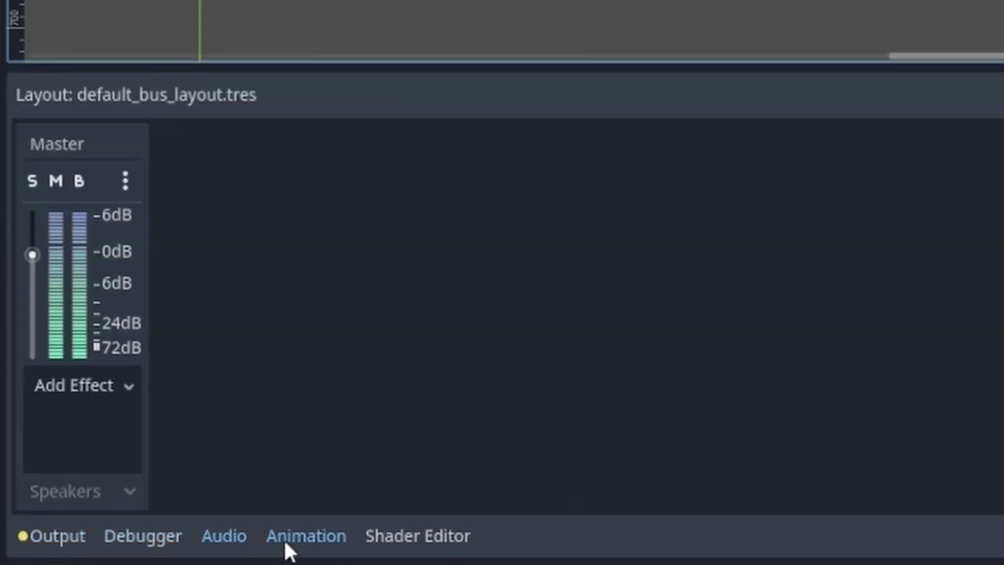
click(287, 541)
click(442, 541)
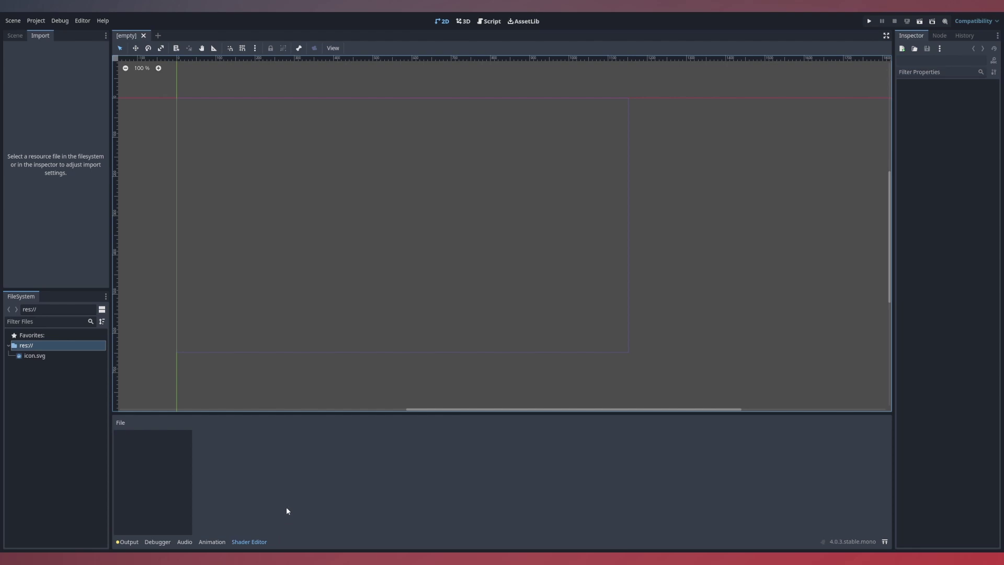
- Switch the left dock back to the Scene tab with its root node options
click(15, 36)
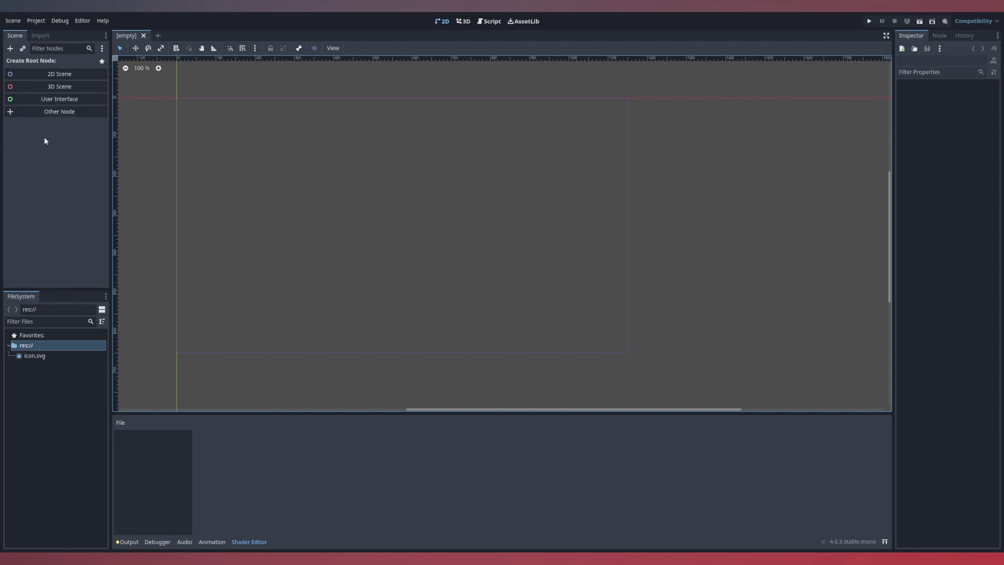
- Create a Node2D root for the new scene and rename it World
click(50, 76)
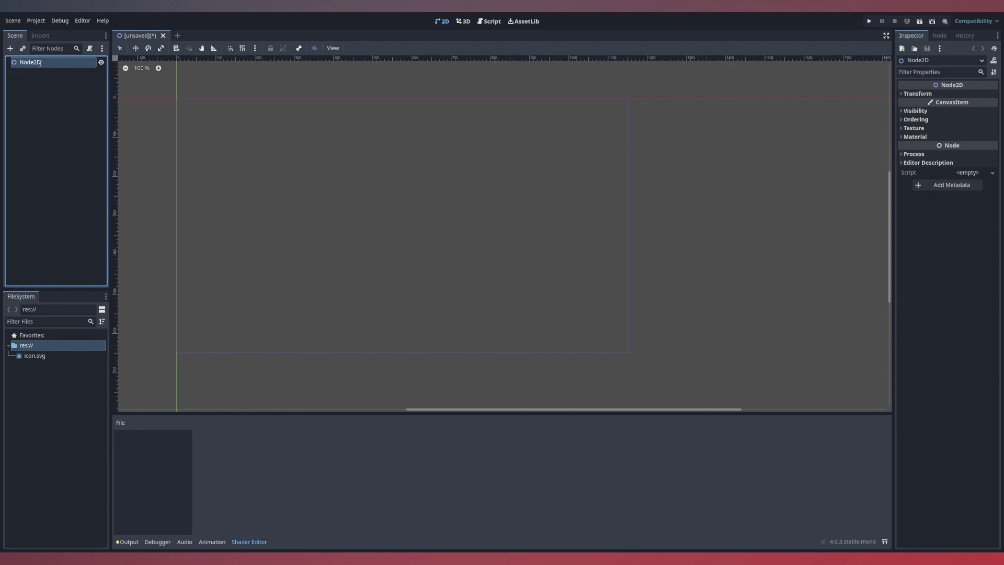
text(World)
key(Return)
- Search for Sprite2D in Create New Node and add it as a child of World
click(11, 49)
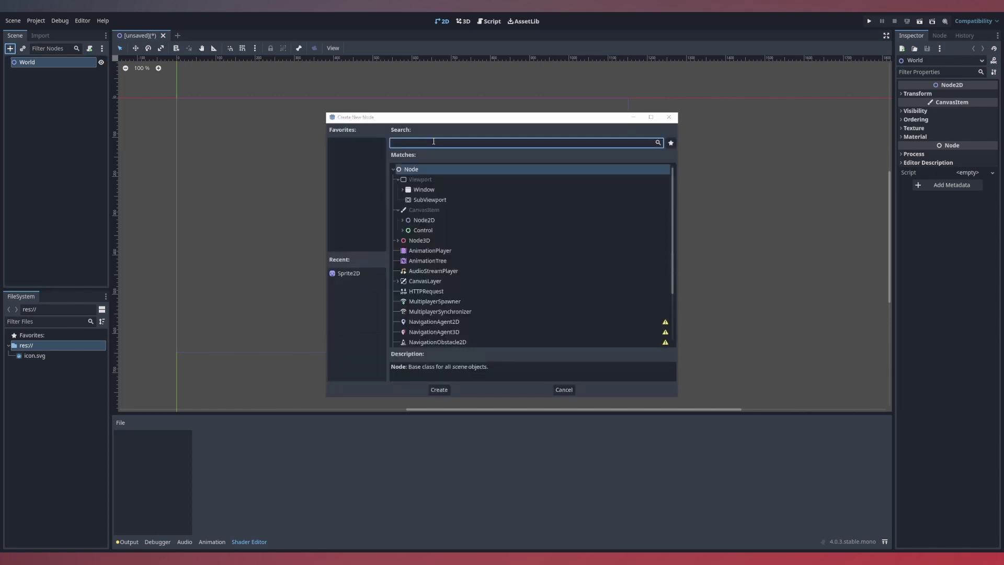
text(Sprite2D)
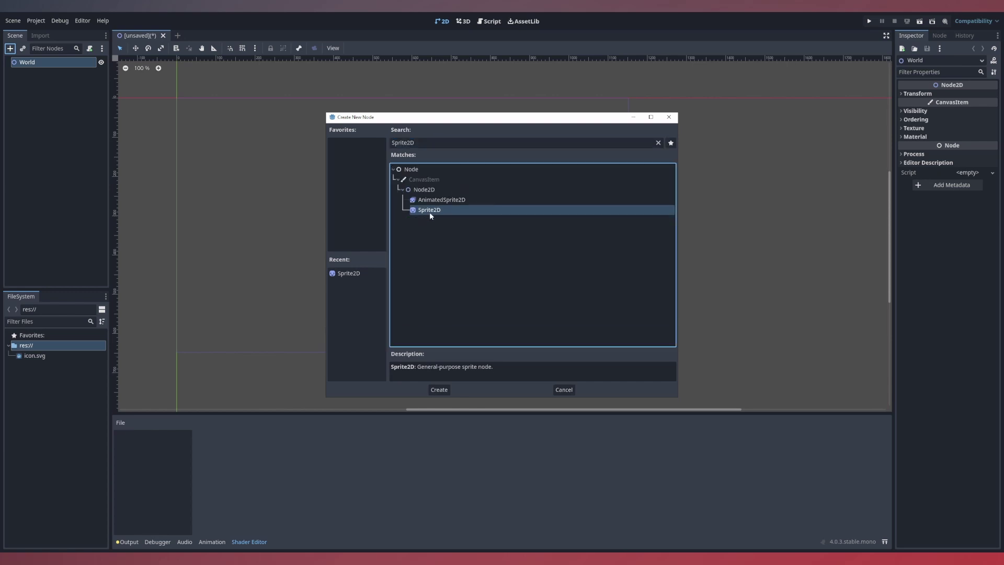
click(439, 389)
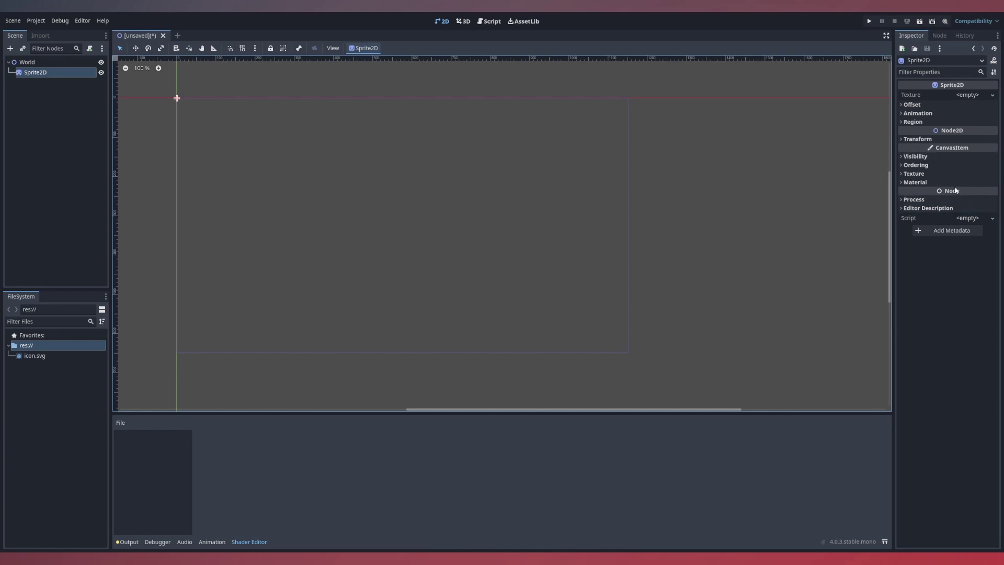
click(994, 61)
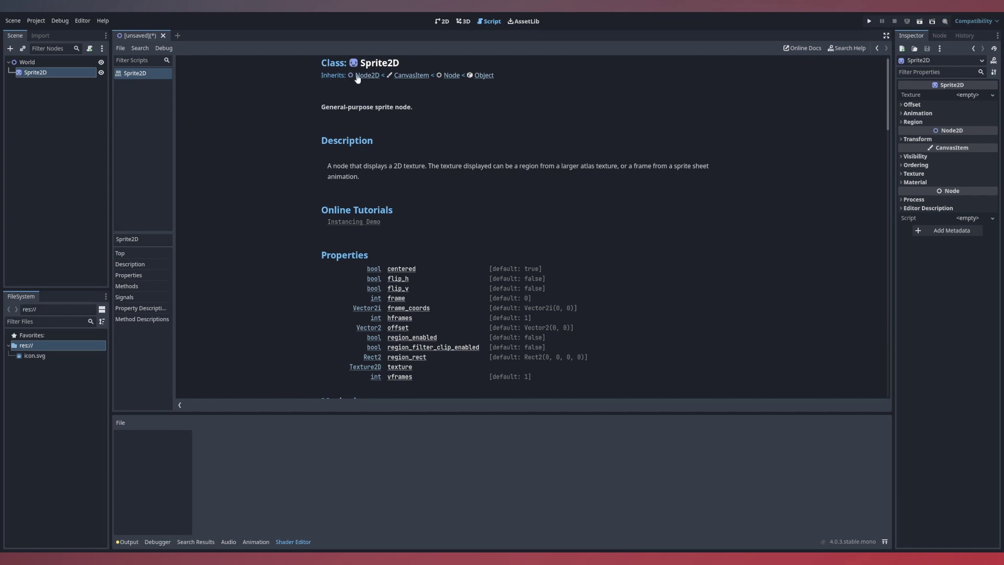
click(481, 79)
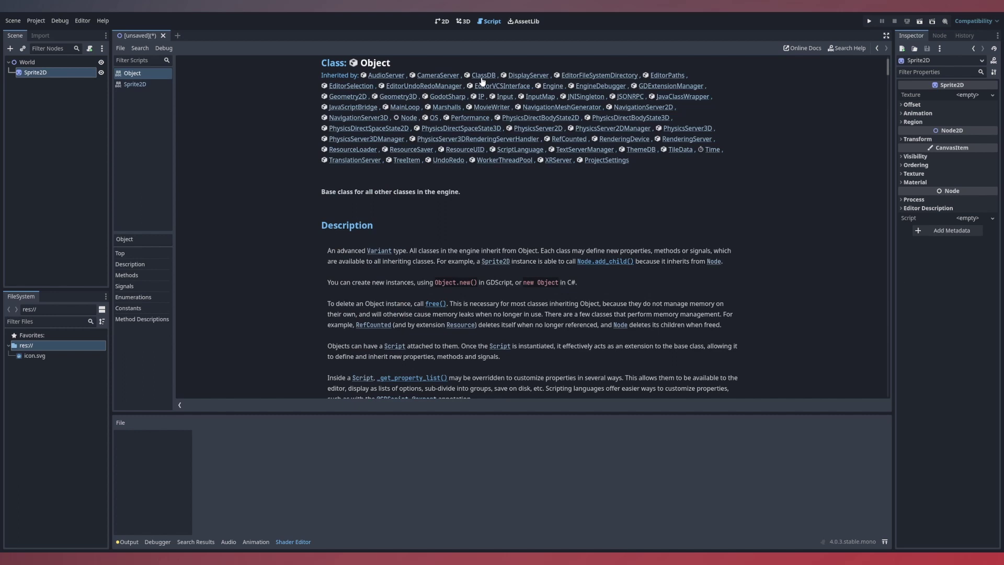
click(141, 84)
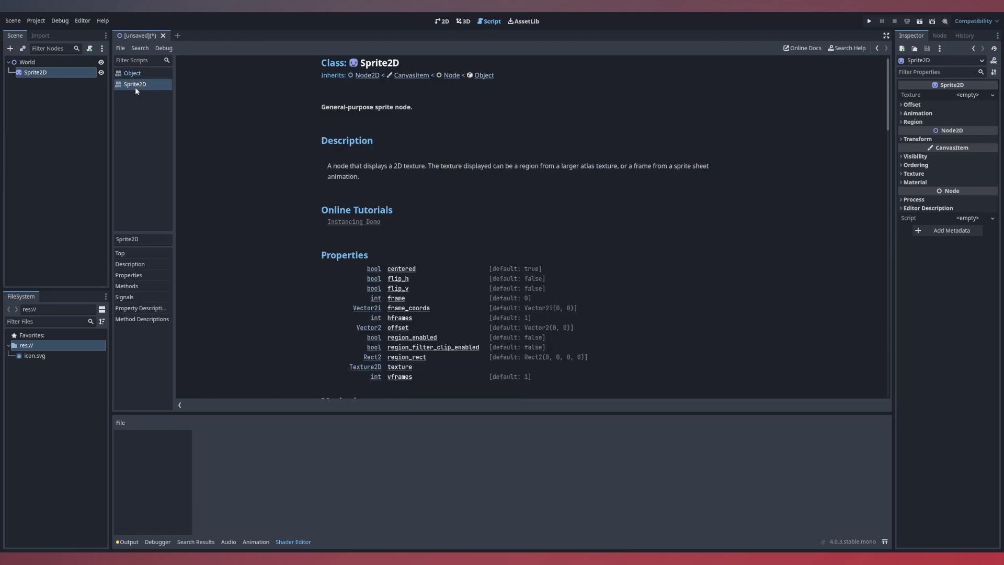
click(444, 24)
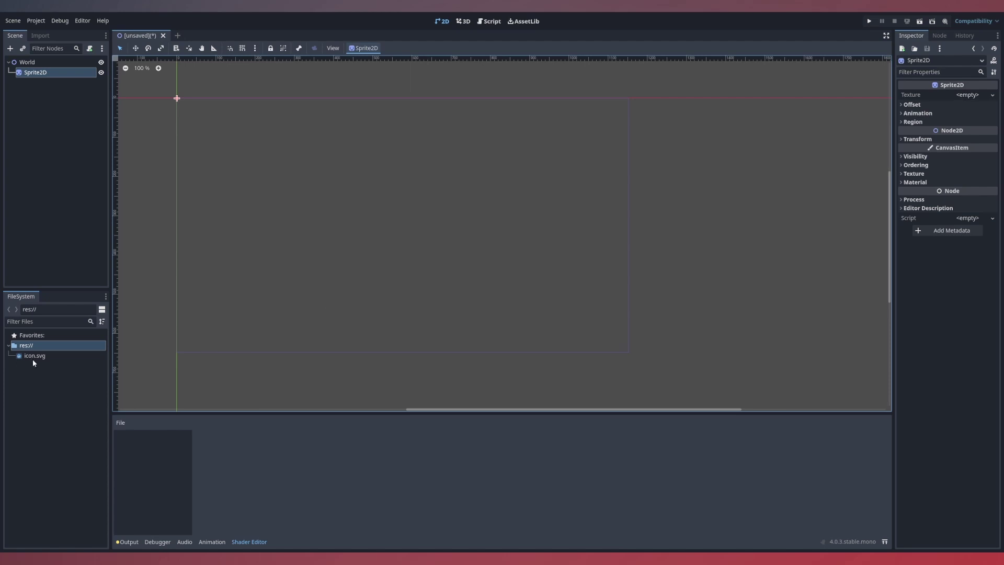
- Give the Sprite2D the icon.svg texture and drag it to the viewport's centre
drag(32, 358, 965, 98)
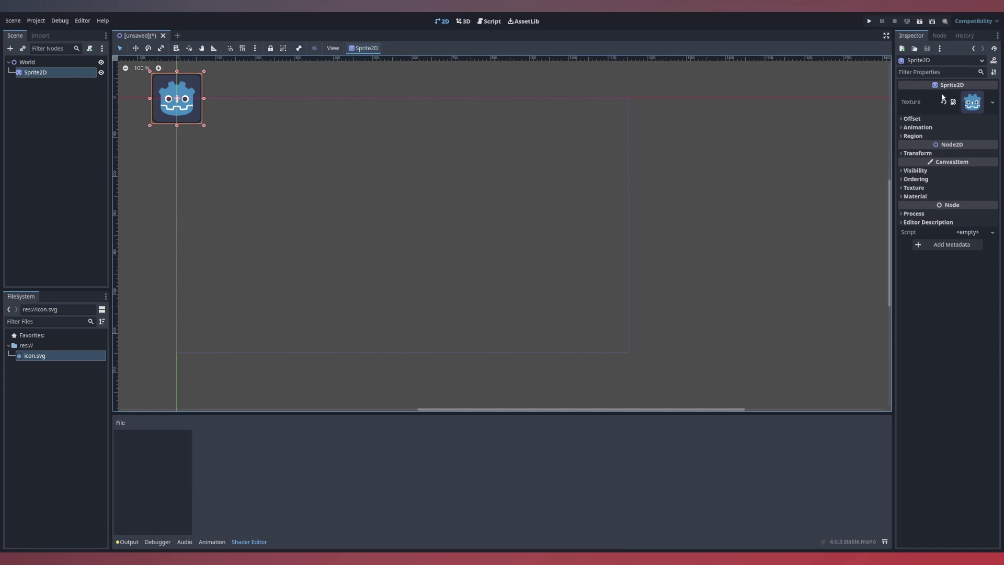
click(900, 119)
click(900, 185)
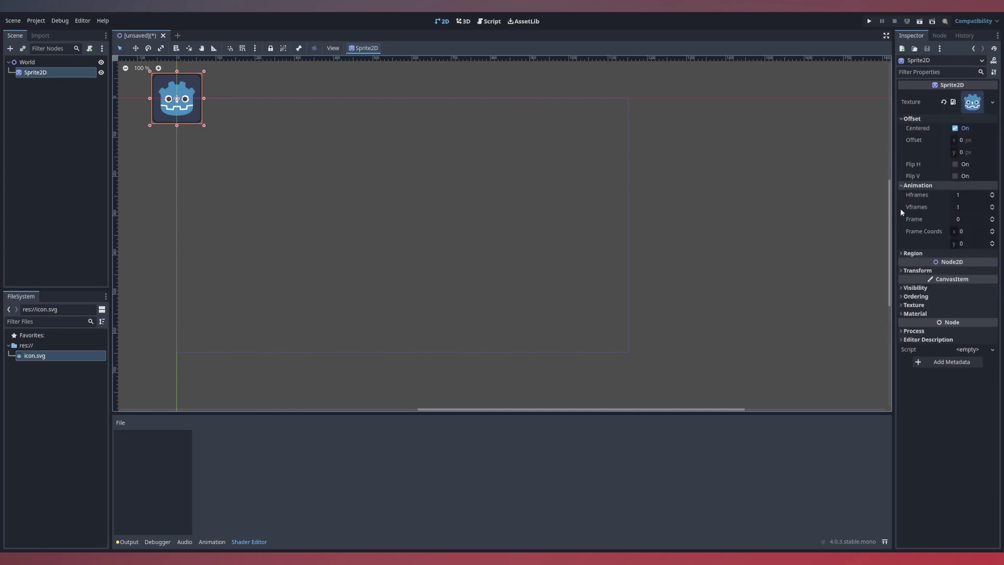
click(901, 254)
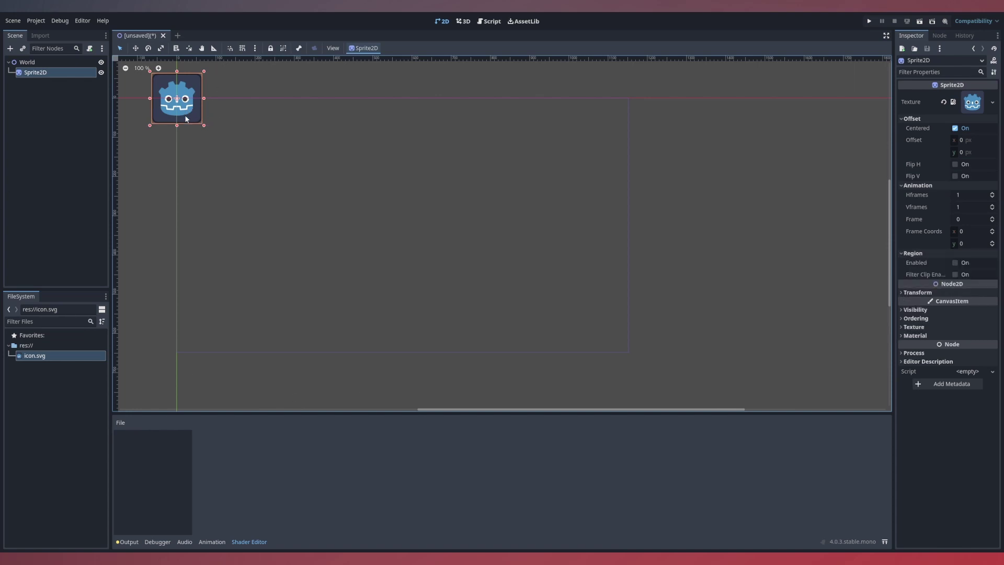
drag(186, 120, 402, 226)
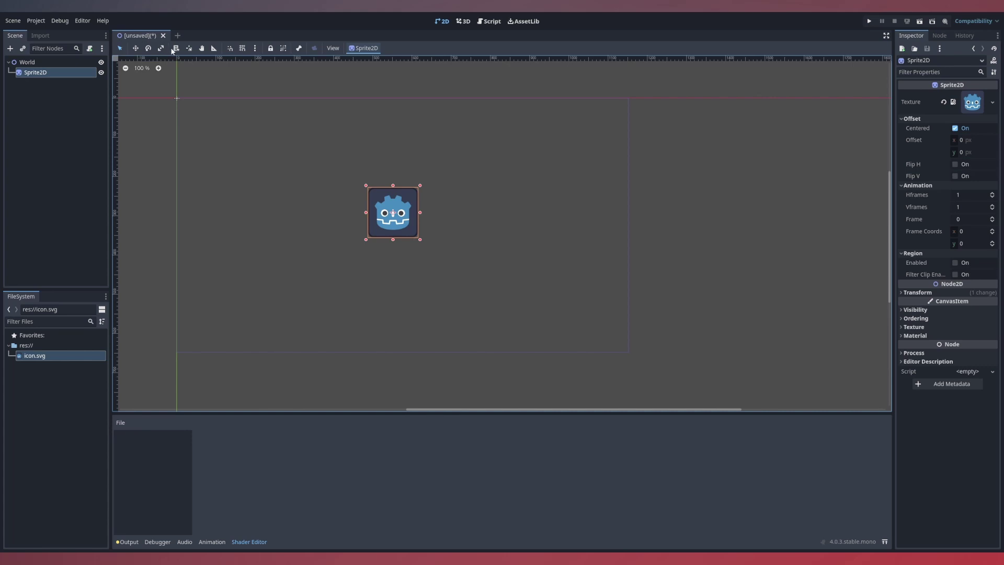
- Save the scene as world.tscn, run the project and select it as main scene
key(ctrl+s)
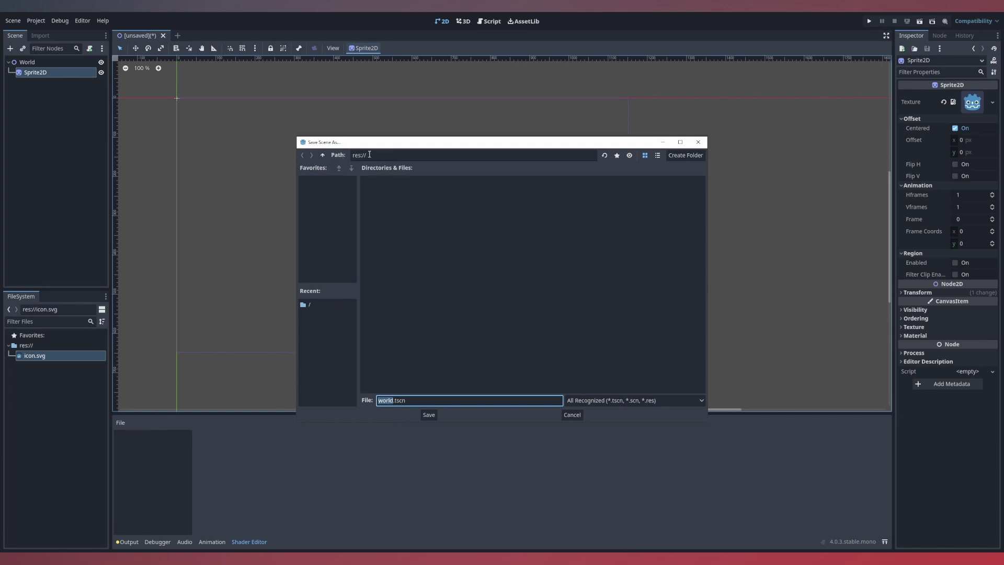
click(428, 414)
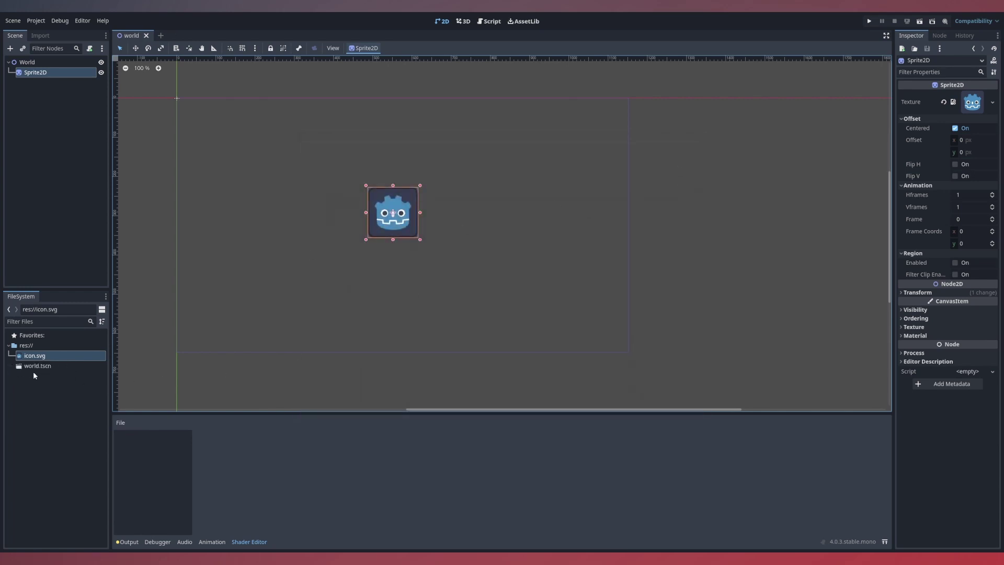
click(869, 22)
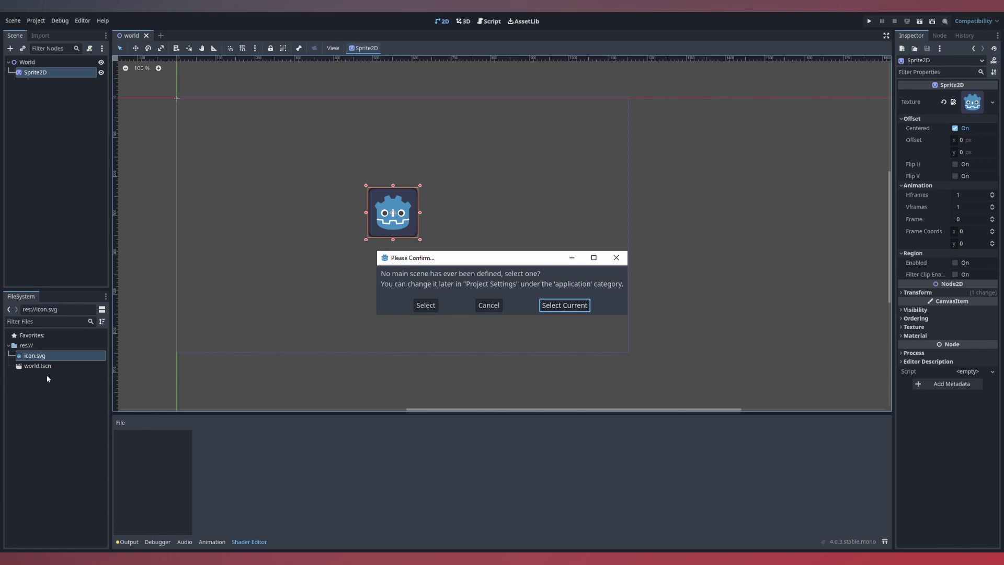
key(Return)
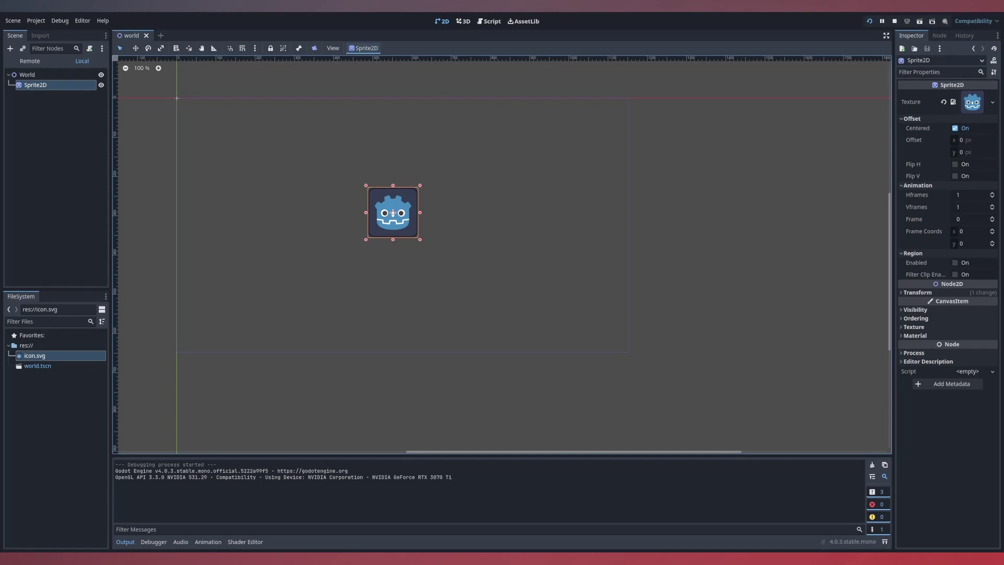
click(29, 85)
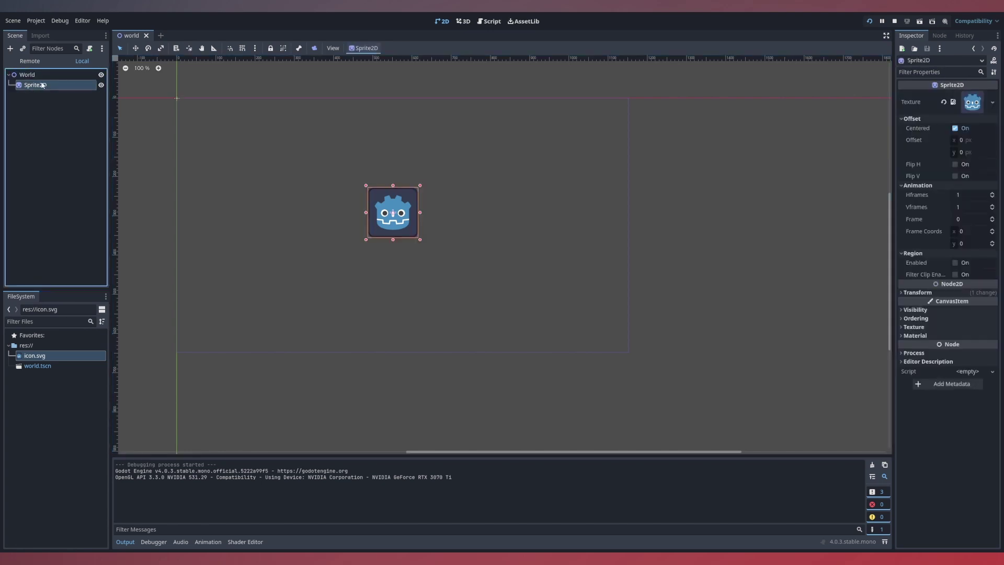
click(32, 75)
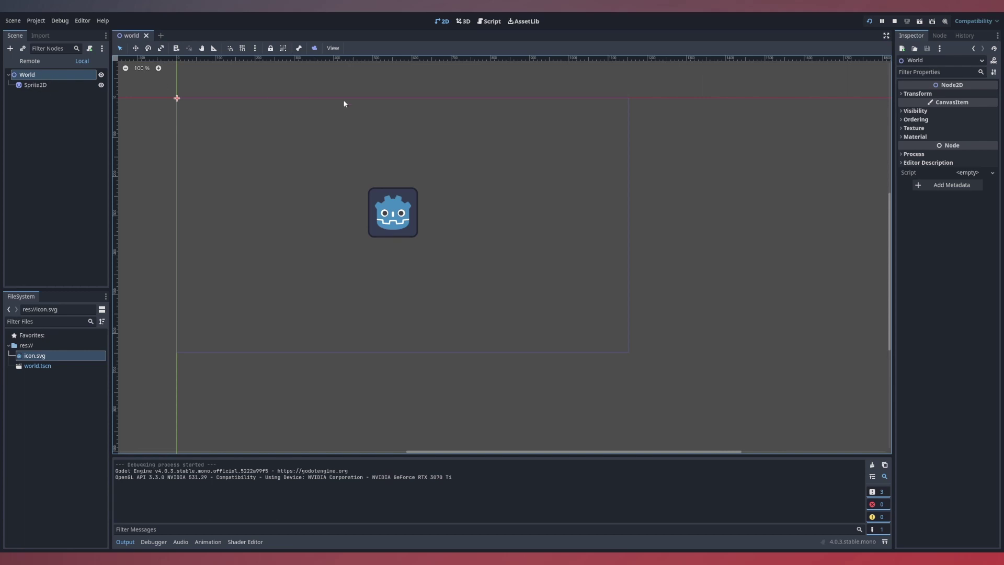
- Select Sprite2D and browse its signals: texture_changed, frame_changed, draw and hidden
click(38, 87)
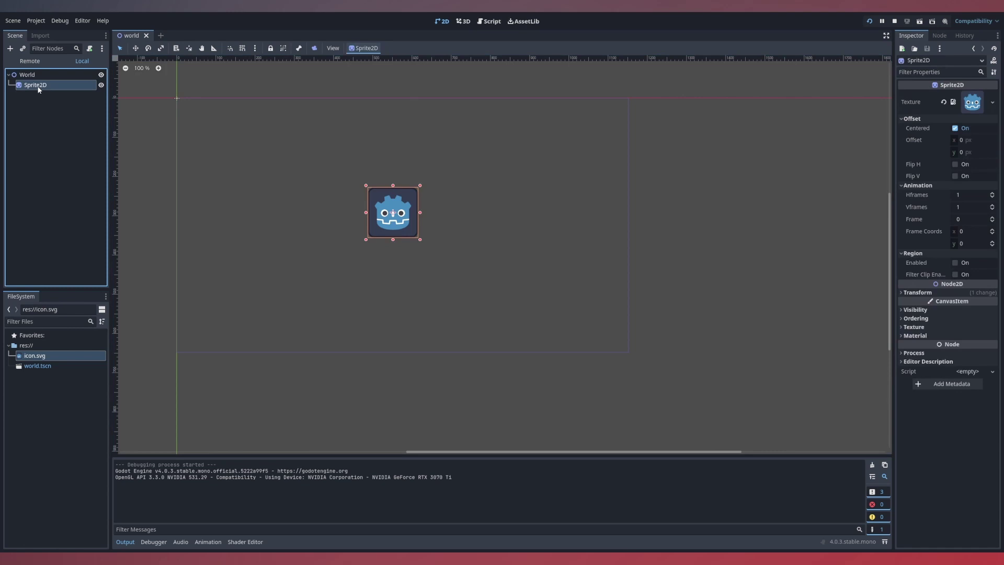
click(940, 36)
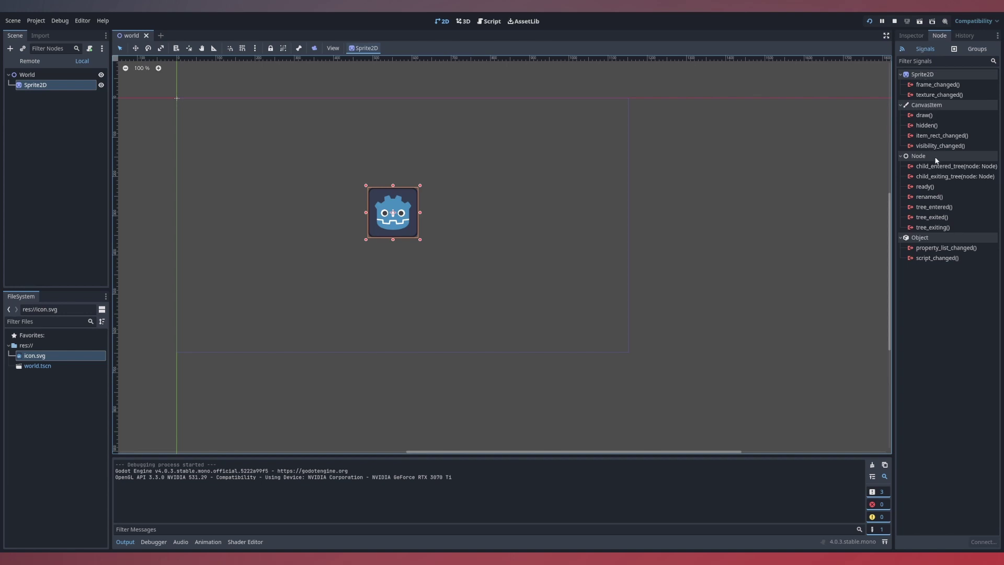
click(948, 95)
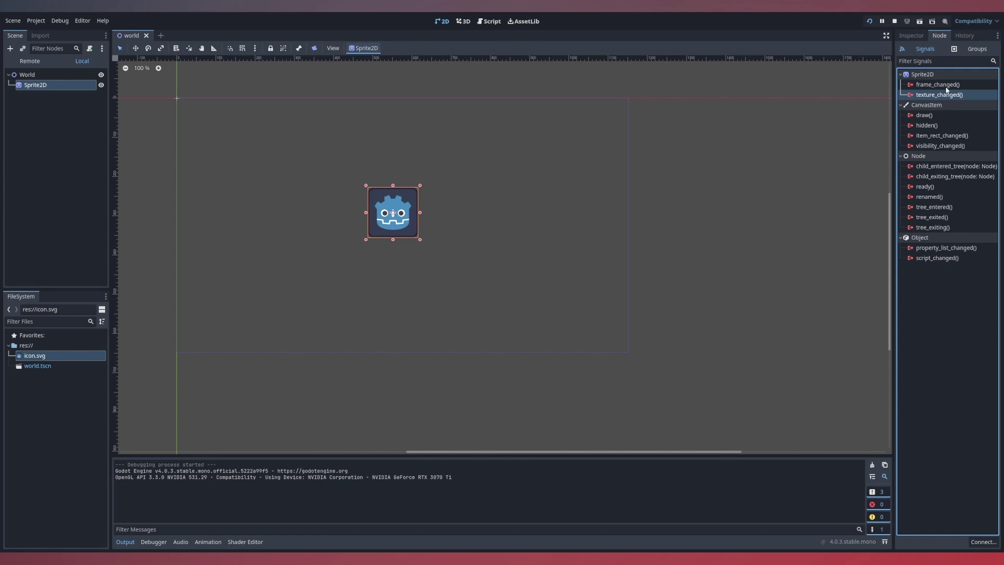
click(946, 87)
click(953, 96)
click(934, 115)
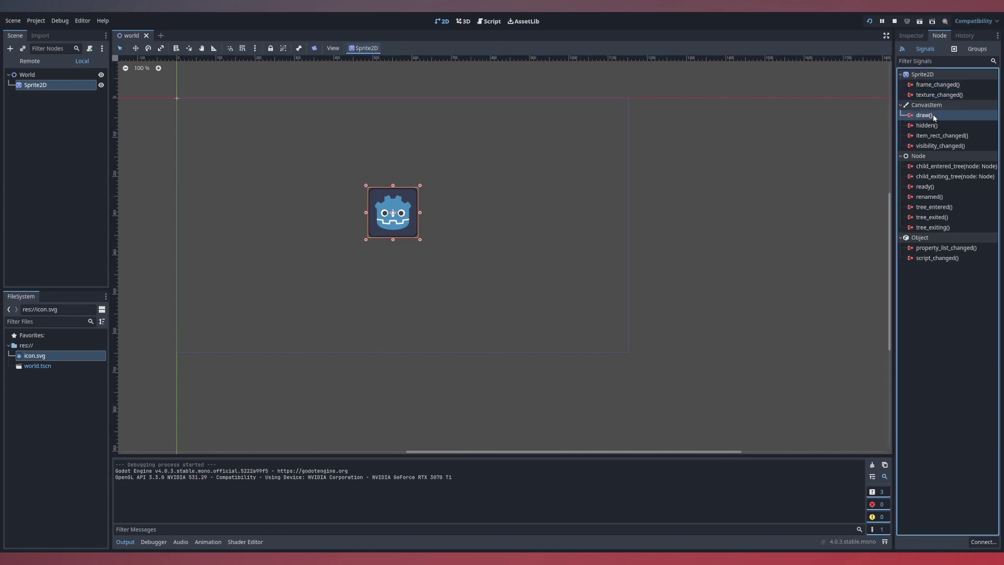
click(935, 126)
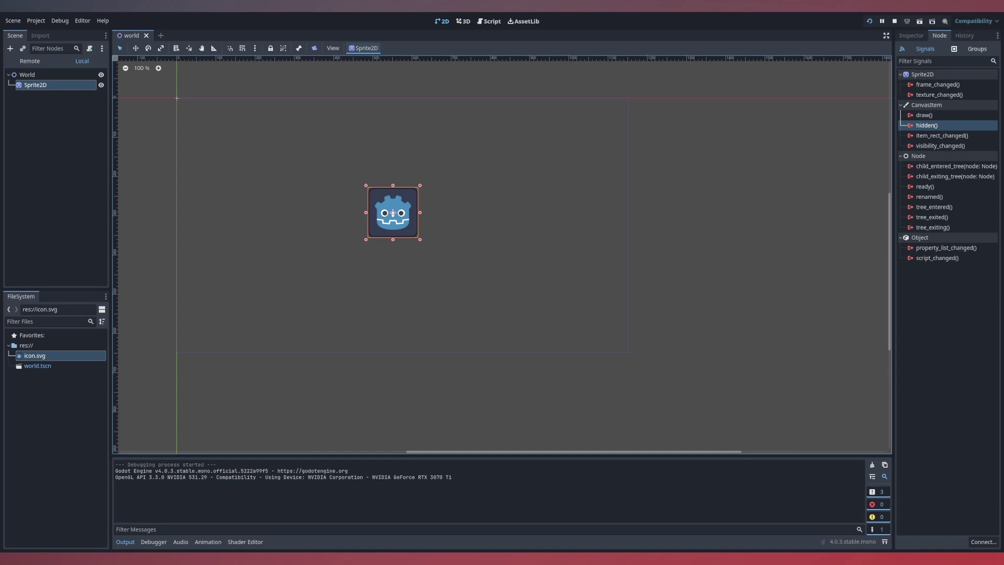
- In the History dock, undo every edit back to The Beginning, then redo up to the sprite move
click(978, 49)
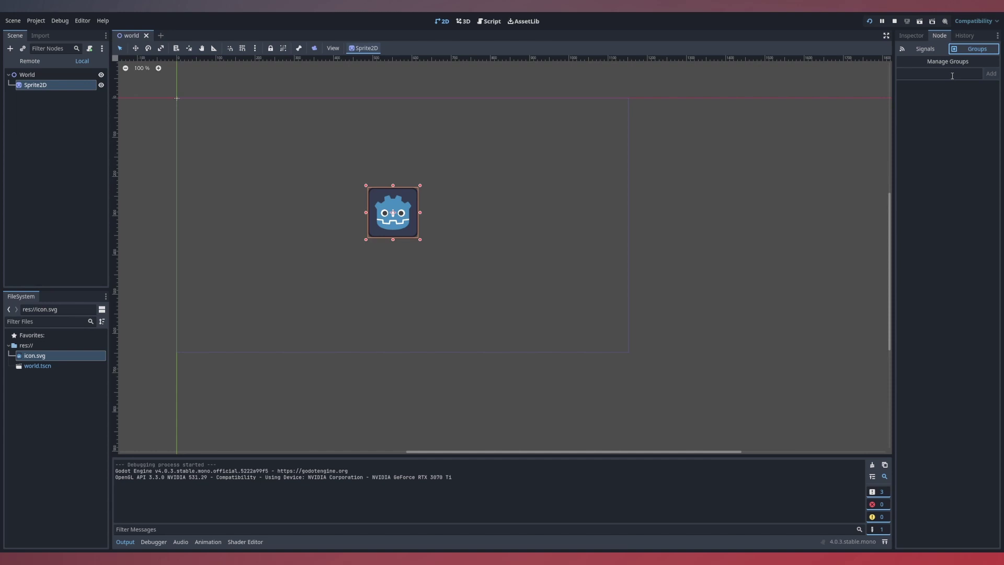
click(962, 36)
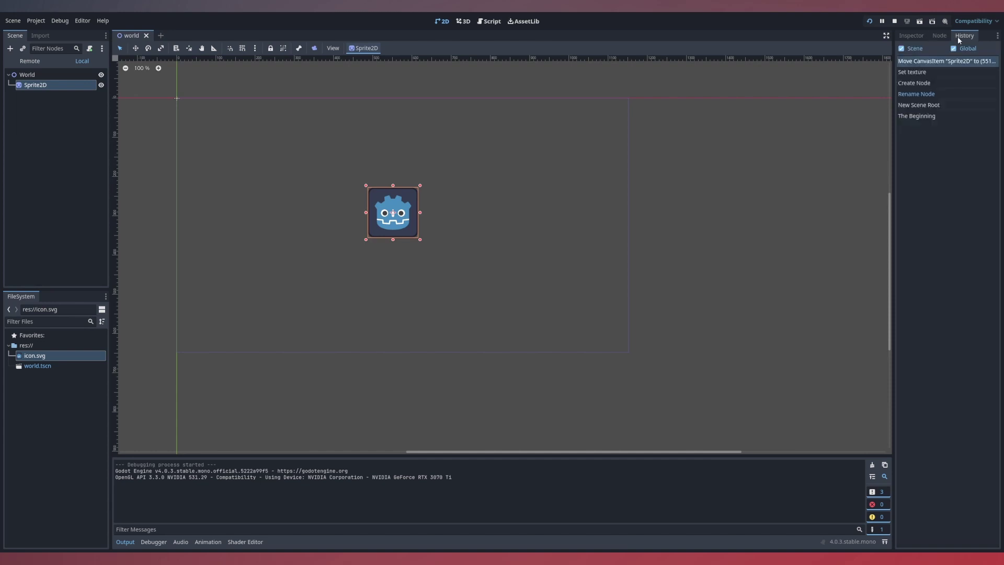
click(937, 72)
click(935, 83)
click(934, 95)
click(935, 105)
click(933, 116)
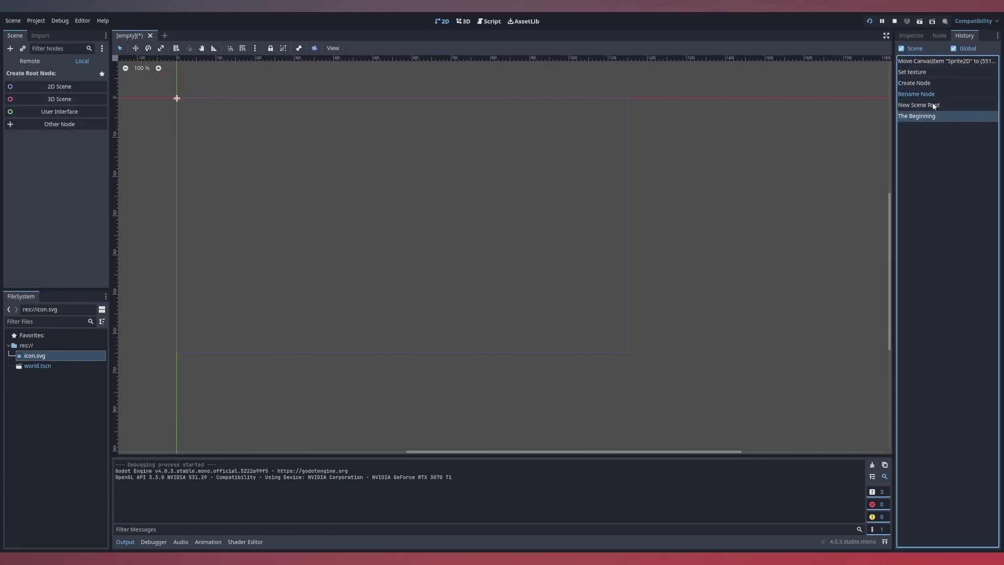
click(929, 62)
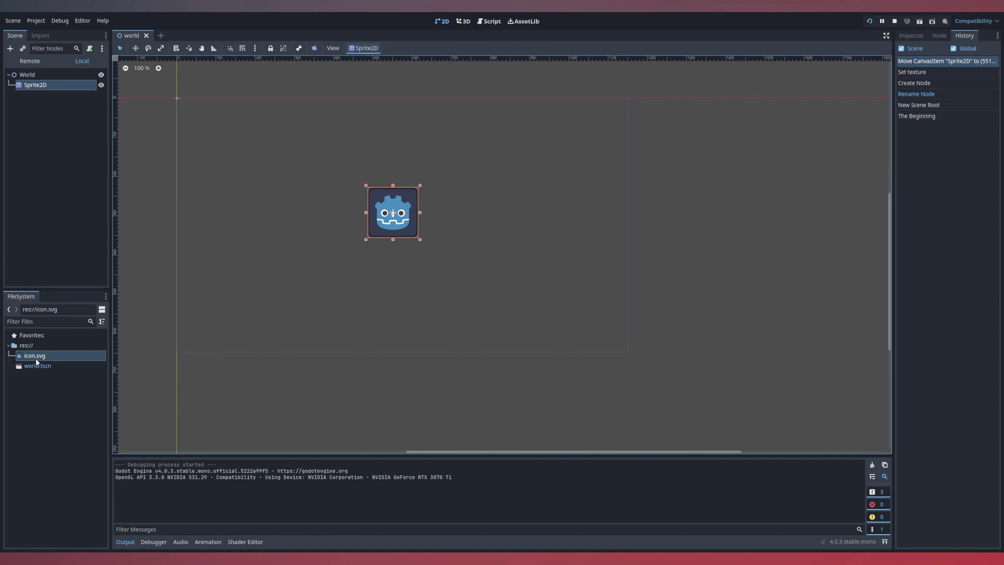
click(41, 36)
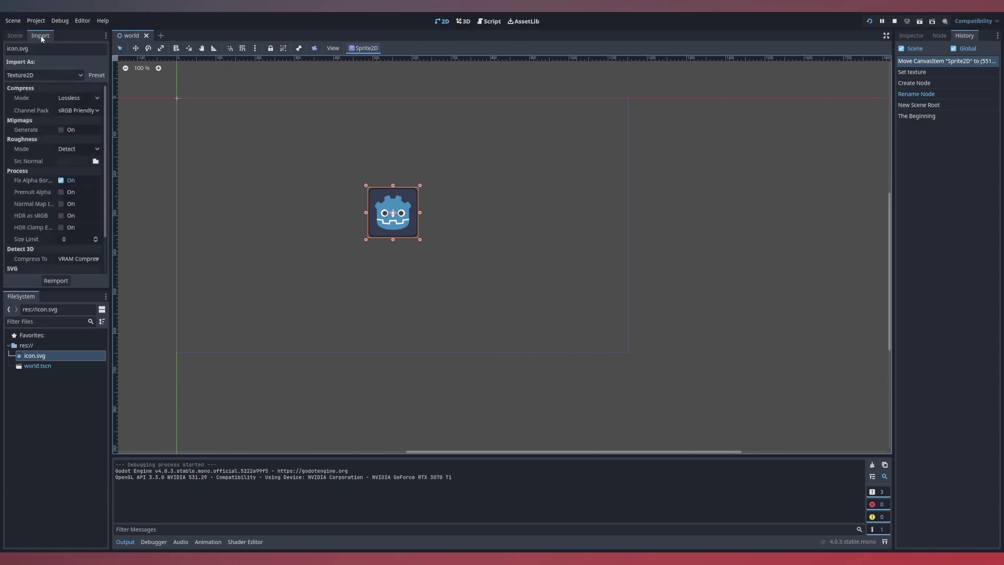
scroll(64, 235, down, 1)
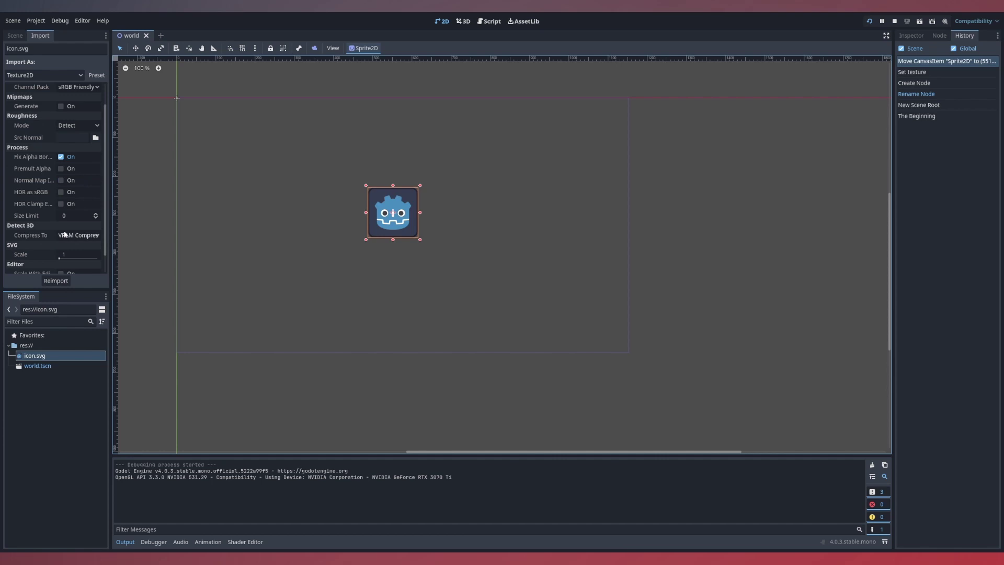
scroll(53, 210, up, 1)
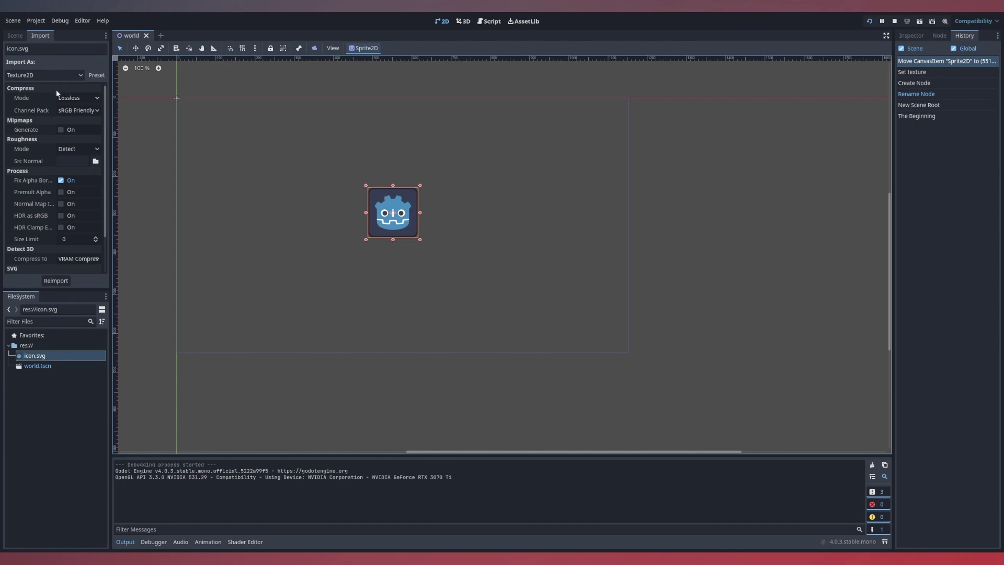
click(81, 75)
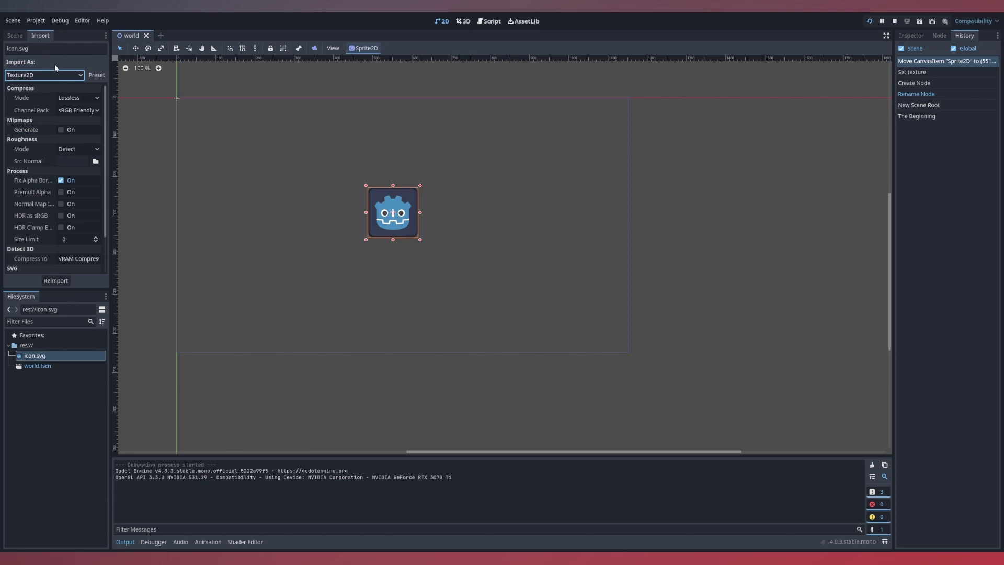
click(16, 36)
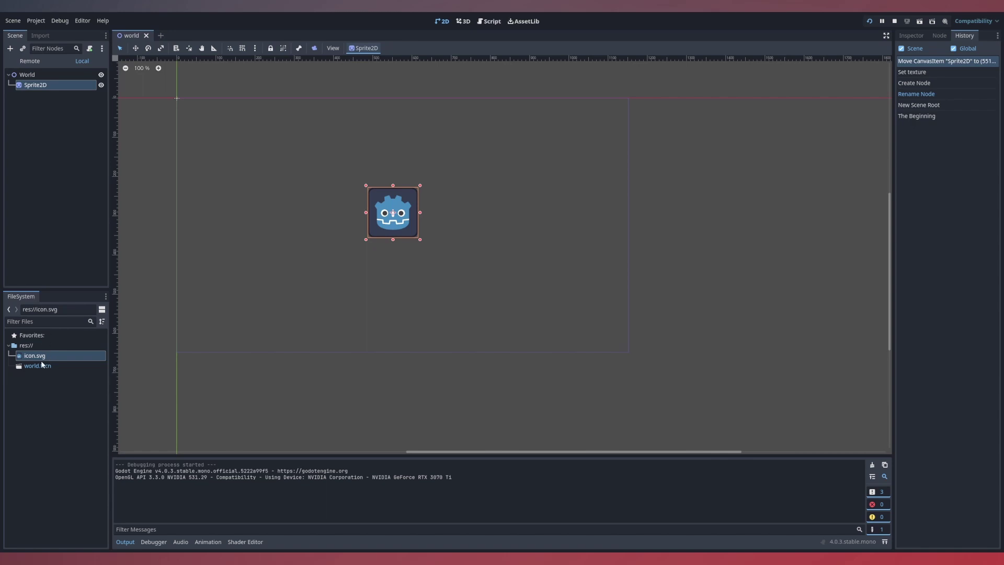
click(25, 347)
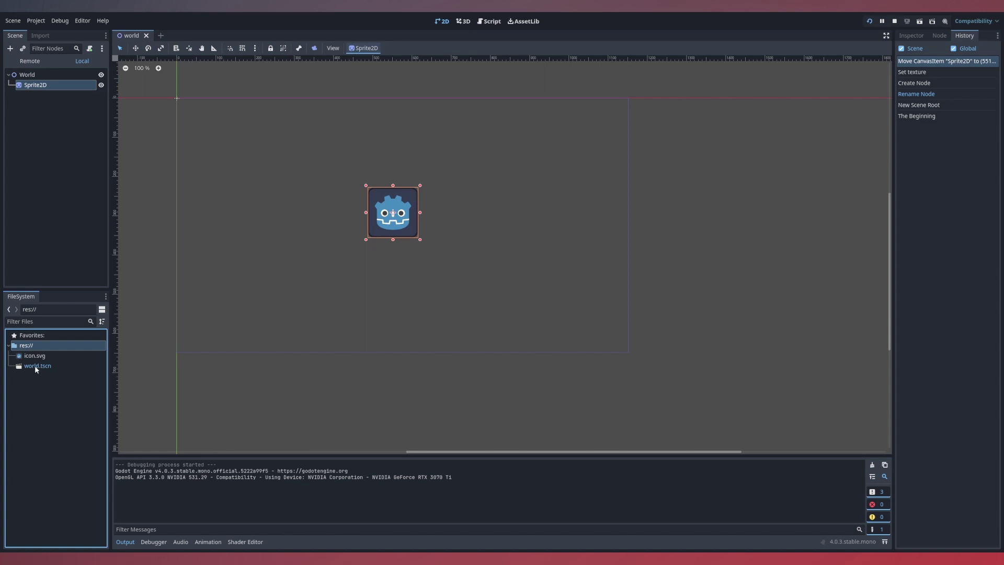
click(42, 322)
text(world)
click(90, 322)
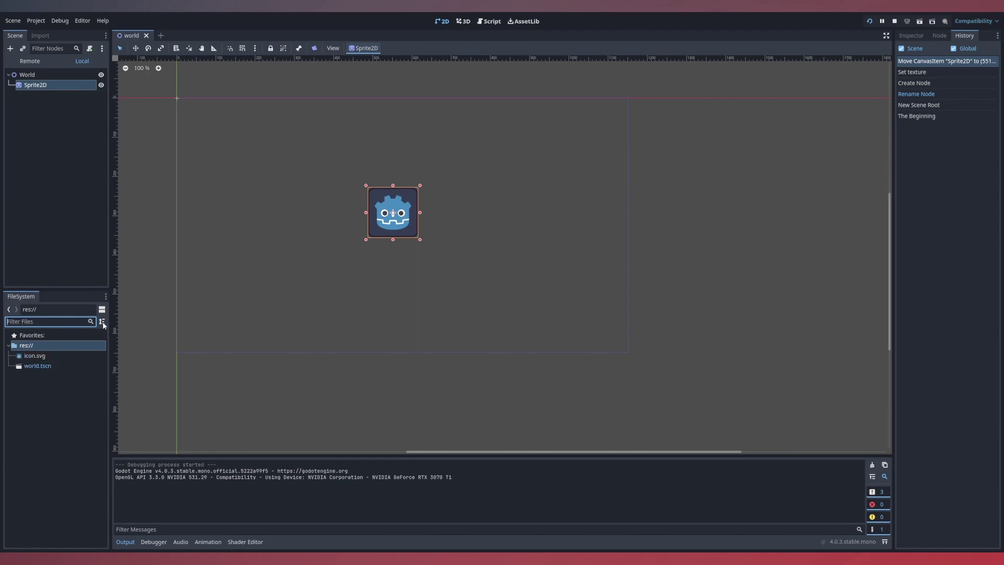